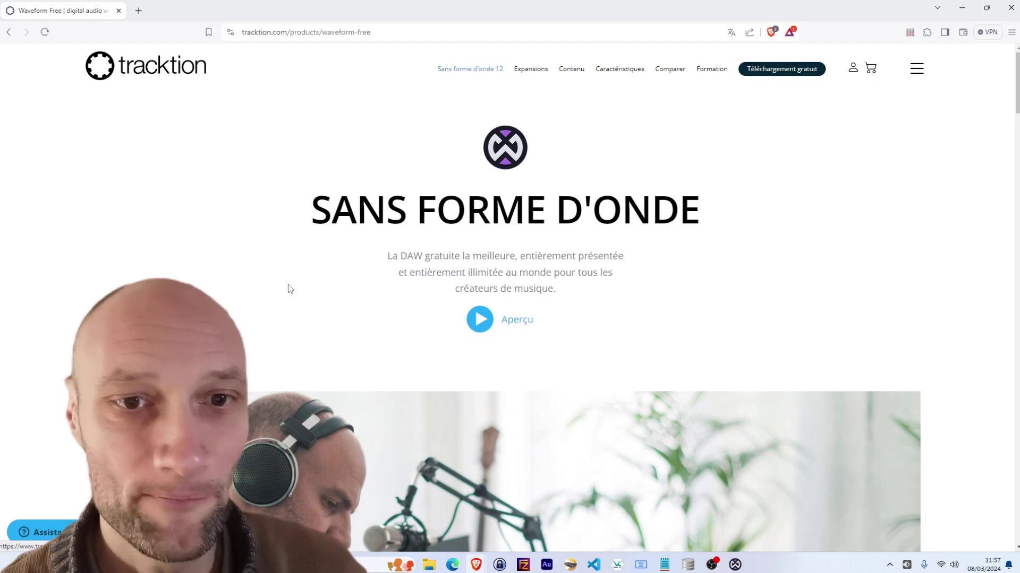
- Look through the Waveform Free product page, including the user profile and DJ Mix Tools sections, and return to its beginning
{"action": "scroll", "coordinate": [540, 244], "scroll_direction": "down", "scroll_amount": 15}
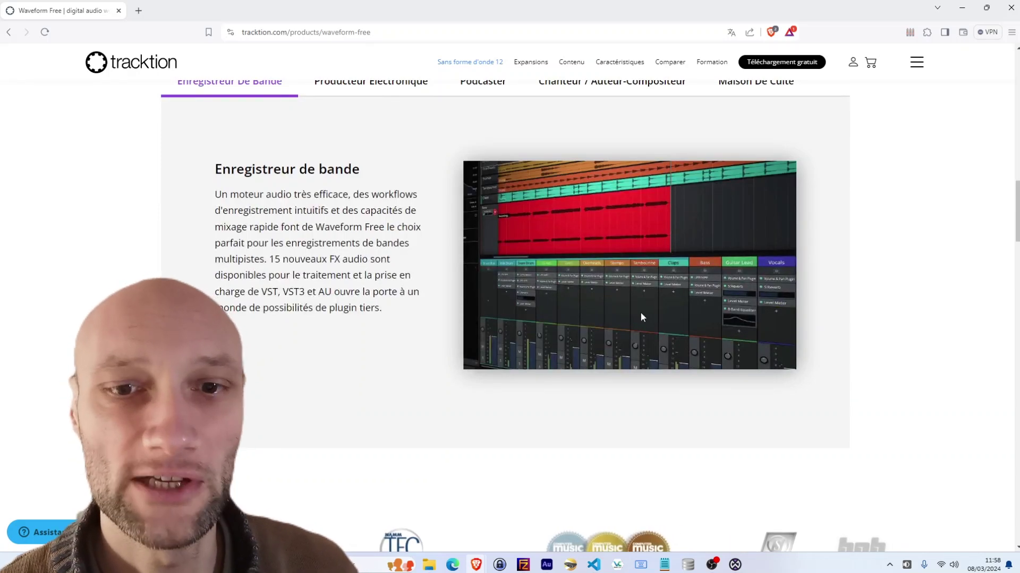
{"action": "scroll", "coordinate": [620, 311], "scroll_direction": "down", "scroll_amount": 10}
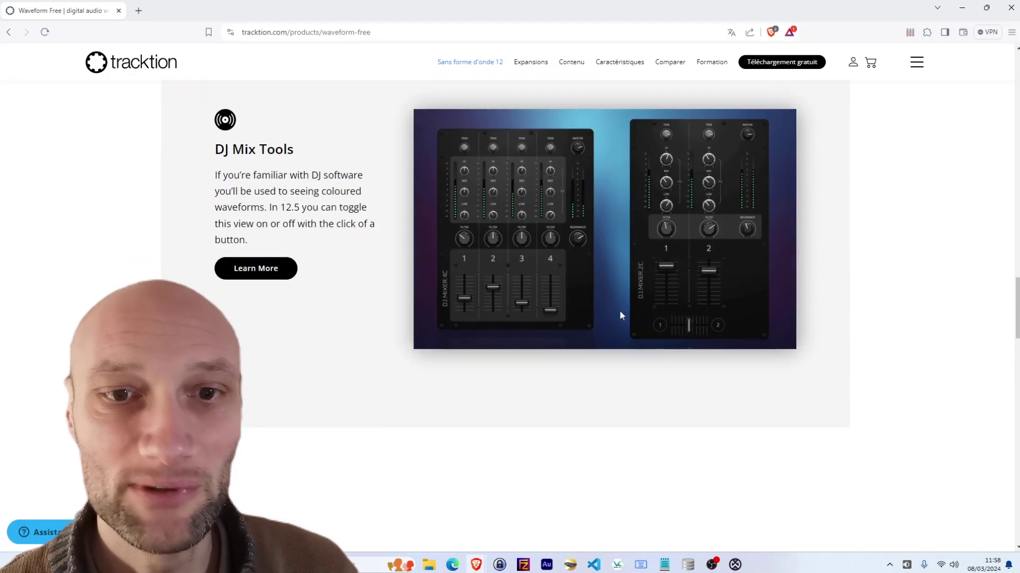
{"action": "scroll", "coordinate": [620, 315], "scroll_direction": "up", "scroll_amount": 10}
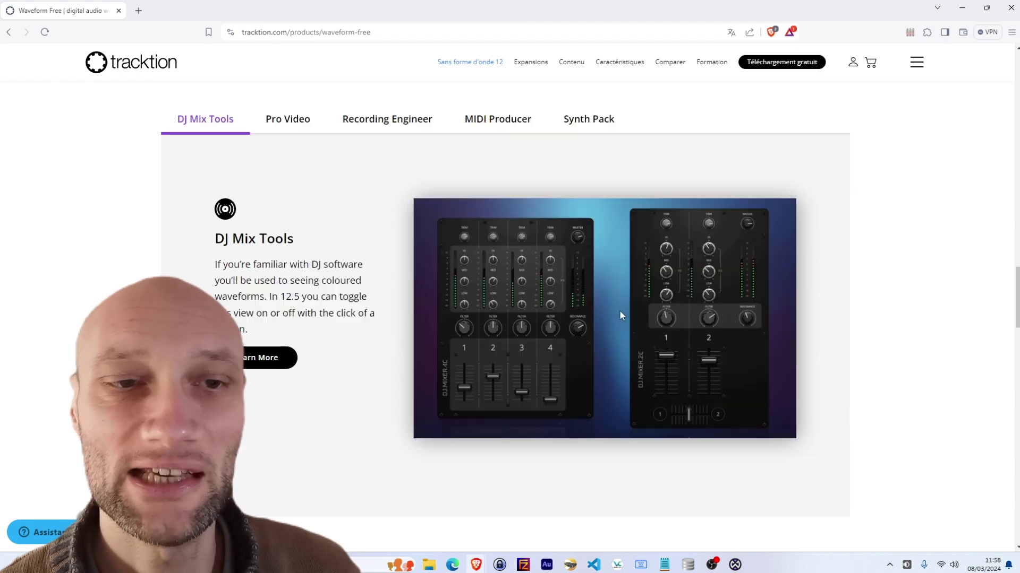
{"action": "scroll", "coordinate": [620, 315], "scroll_direction": "up", "scroll_amount": 2}
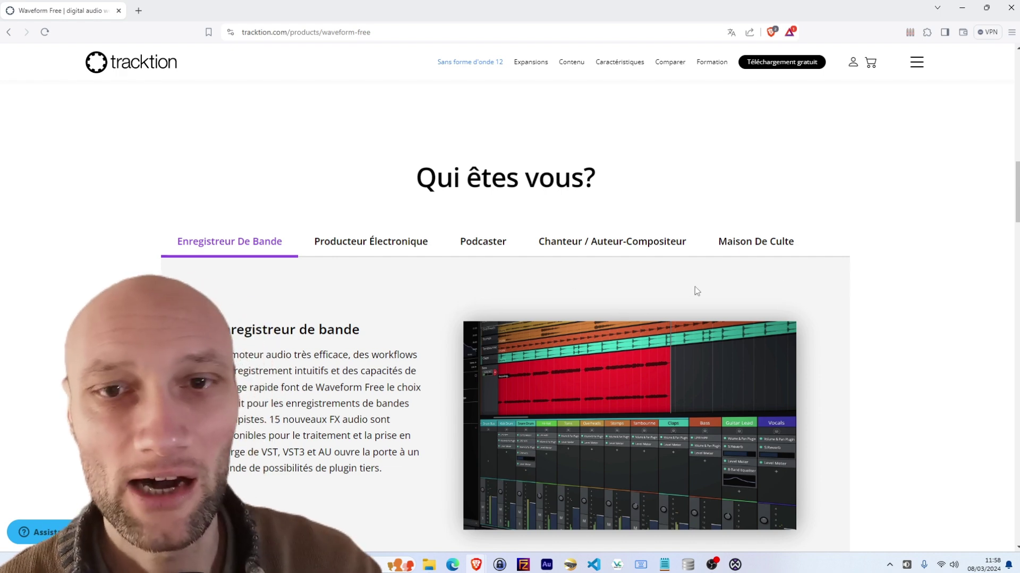
{"action": "scroll", "coordinate": [695, 290], "scroll_direction": "up", "scroll_amount": 12}
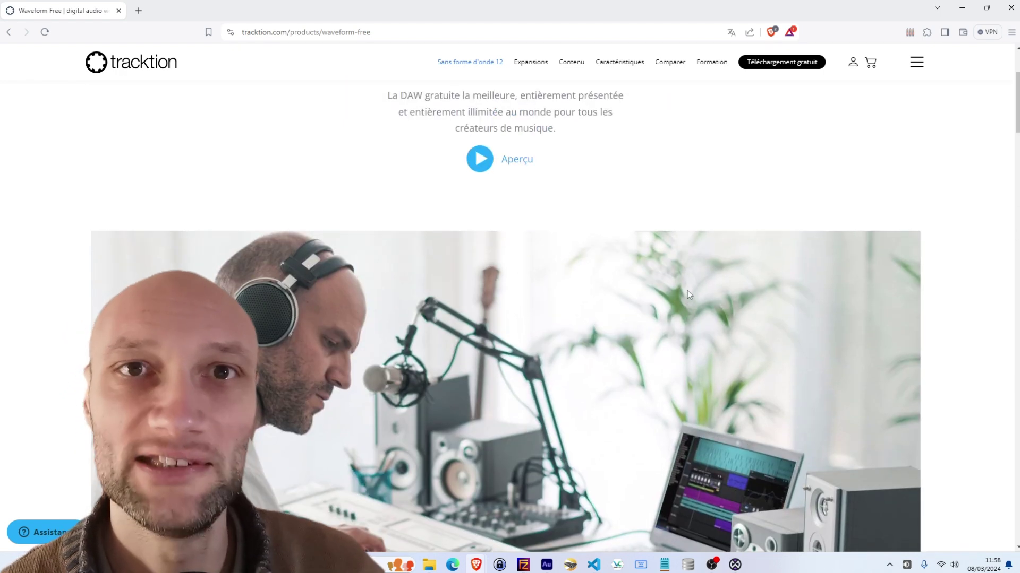
{"action": "scroll", "coordinate": [689, 294], "scroll_direction": "up", "scroll_amount": 3}
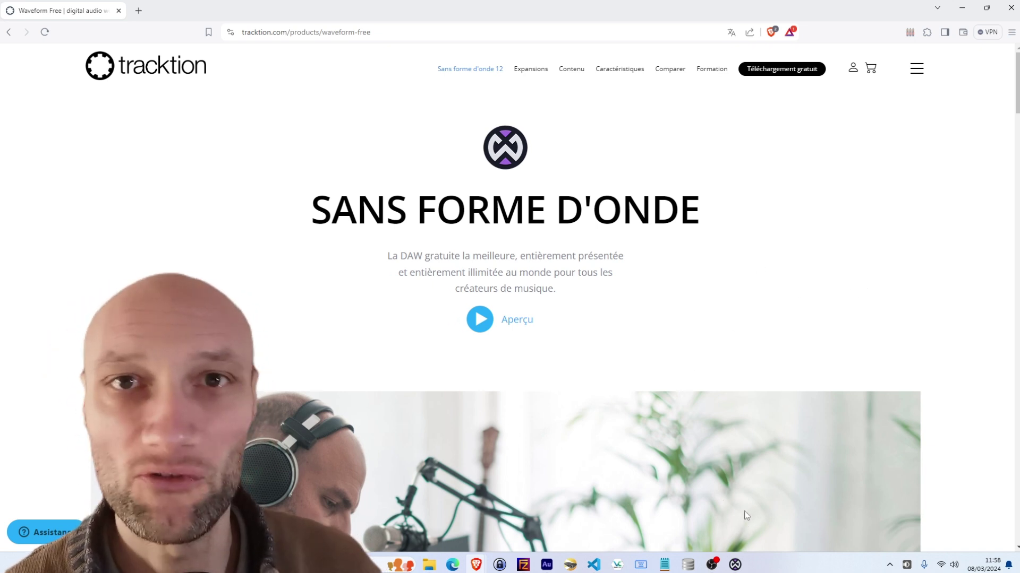
- Switch to Waveform Free and review the additional languages offered in the Appearance settings
{"action": "left_click", "coordinate": [734, 565]}
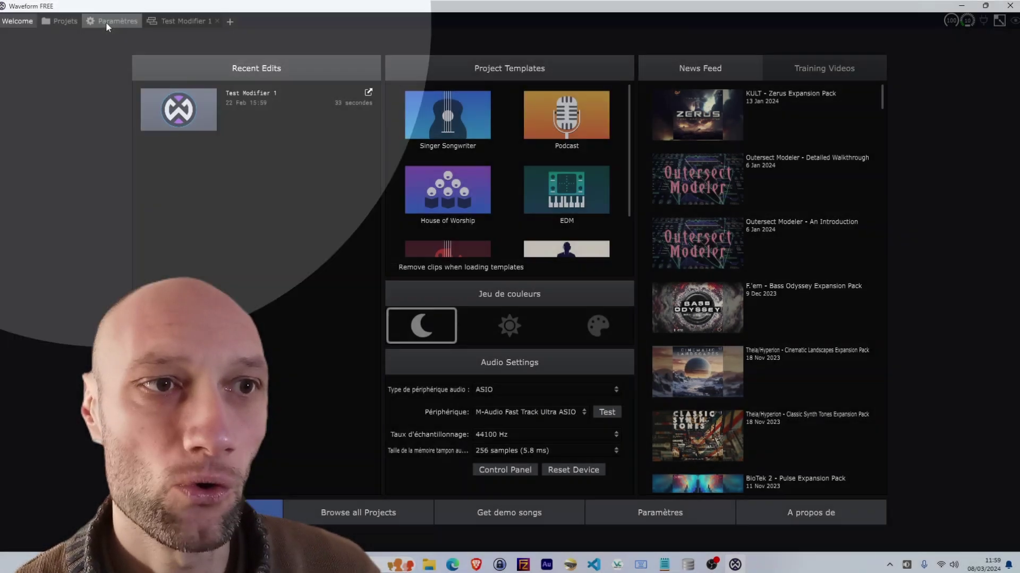
{"action": "left_click", "coordinate": [106, 21]}
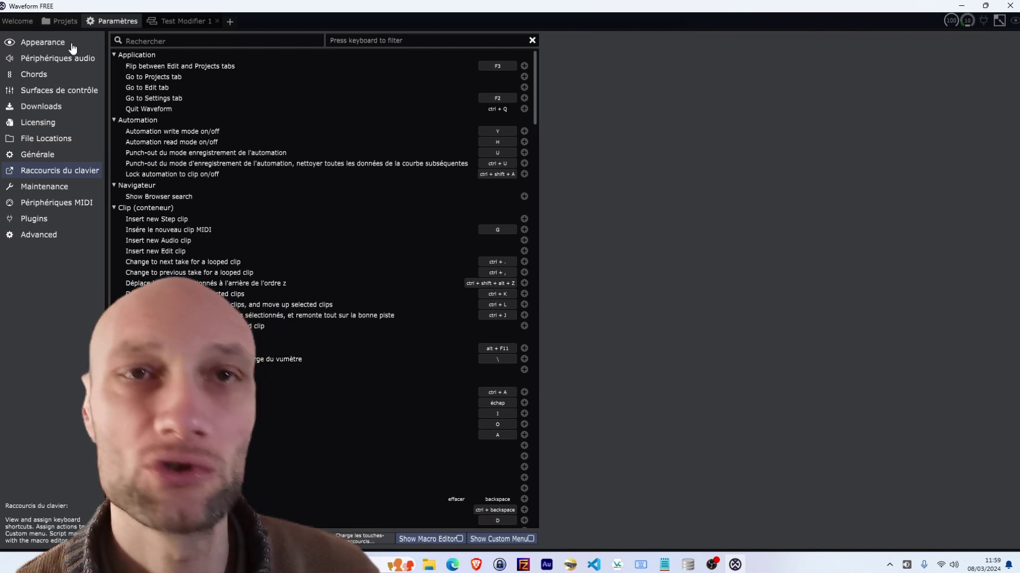
{"action": "left_click", "coordinate": [27, 45]}
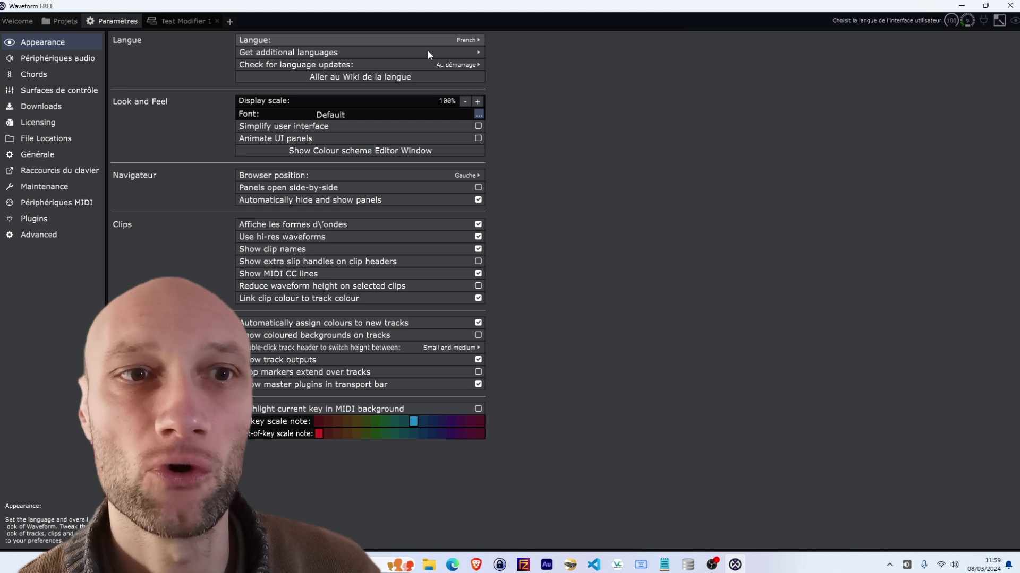
{"action": "left_click", "coordinate": [279, 52]}
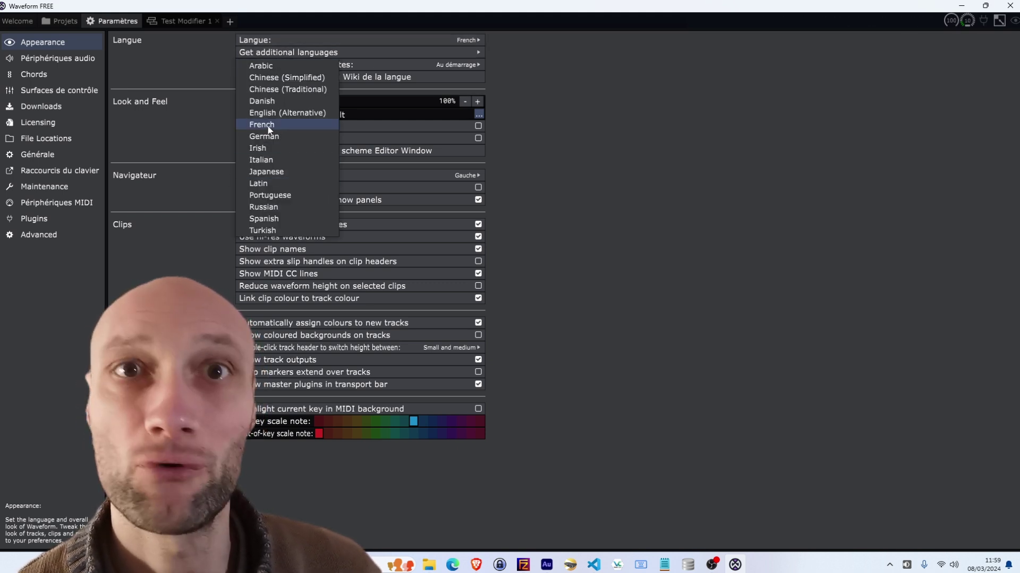
{"action": "left_click", "coordinate": [654, 173]}
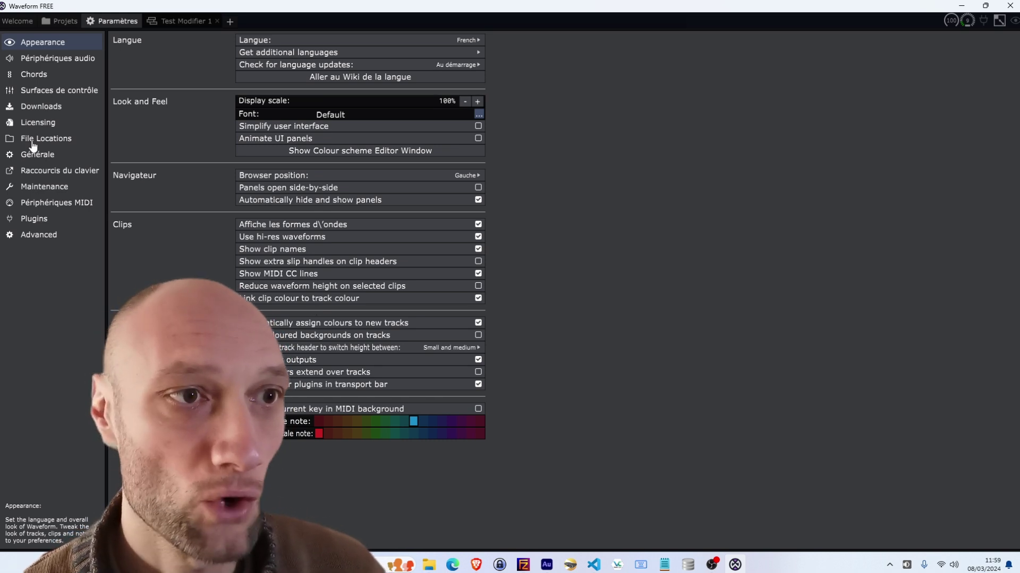
- Review the audio device settings and the list of keyboard shortcuts
{"action": "left_click", "coordinate": [83, 60]}
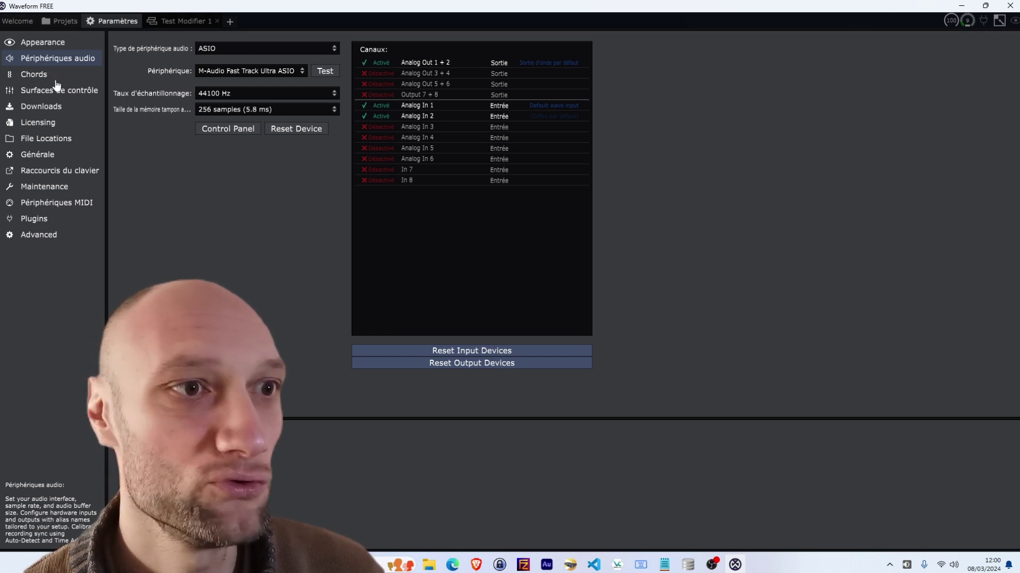
{"action": "left_click", "coordinate": [53, 173]}
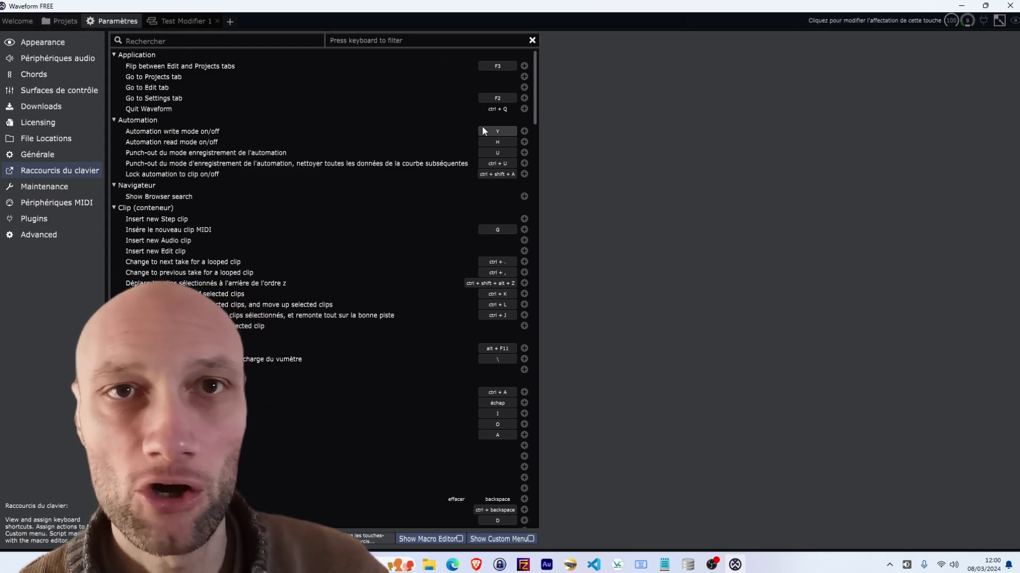
{"action": "scroll", "coordinate": [482, 126], "scroll_direction": "down", "scroll_amount": 15}
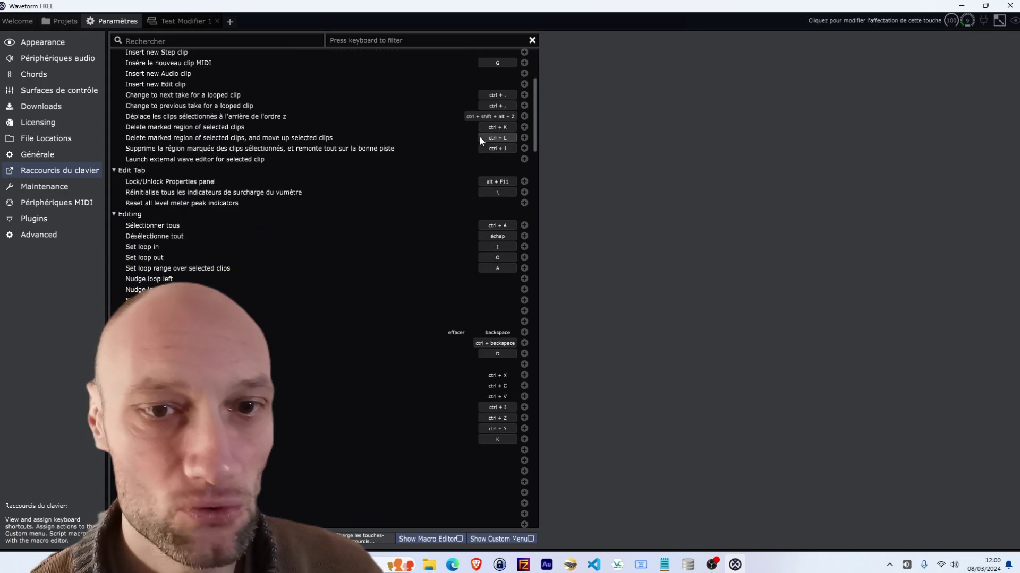
{"action": "scroll", "coordinate": [445, 200], "scroll_direction": "up", "scroll_amount": 15}
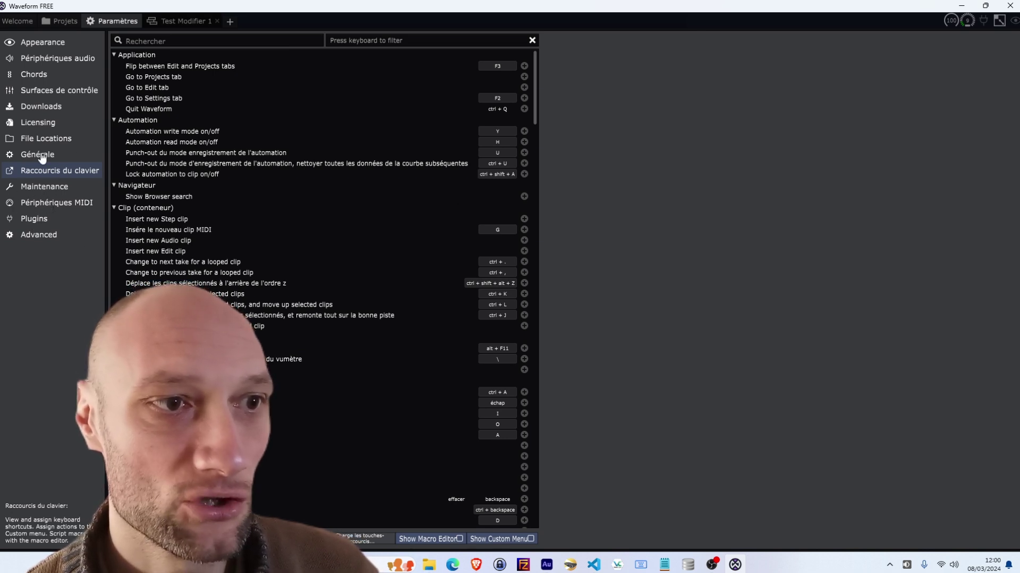
- Examine the general settings from profile to mixing defaults, including the meters' peak hold choices
{"action": "left_click", "coordinate": [65, 155]}
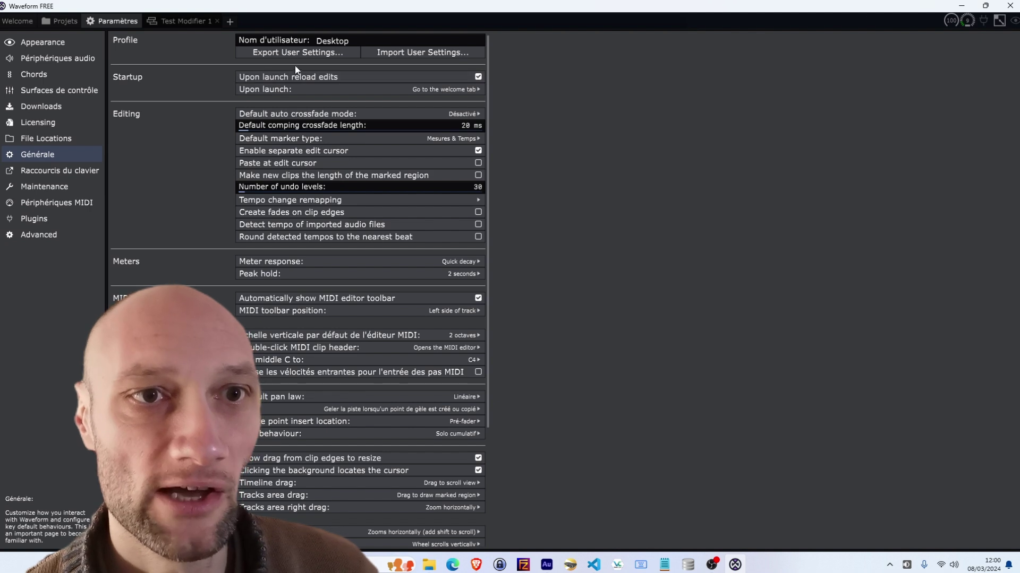
{"action": "scroll", "coordinate": [314, 108], "scroll_direction": "down", "scroll_amount": 3}
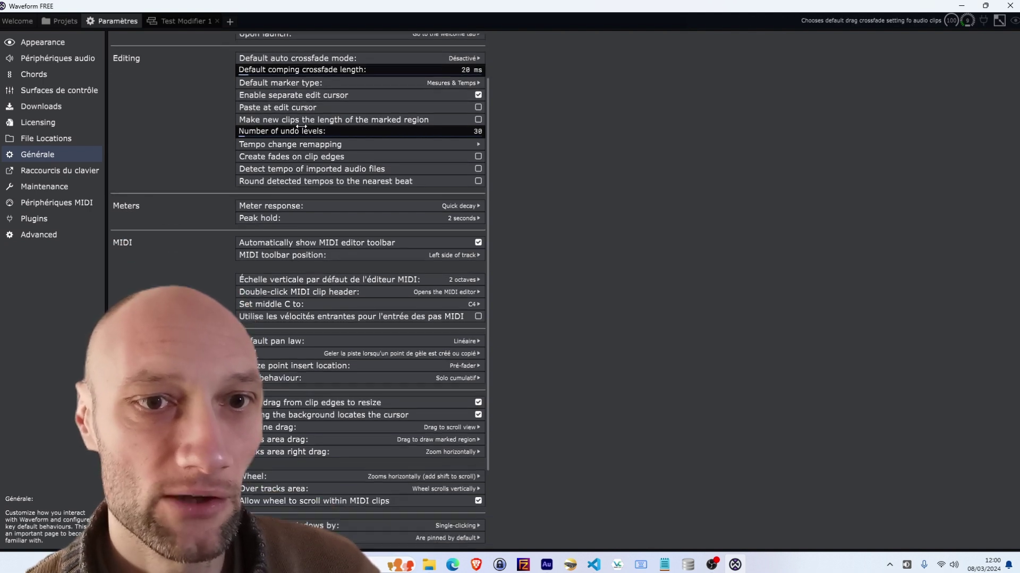
{"action": "scroll", "coordinate": [263, 303], "scroll_direction": "down", "scroll_amount": 1}
{"action": "scroll", "coordinate": [262, 304], "scroll_direction": "down", "scroll_amount": 1}
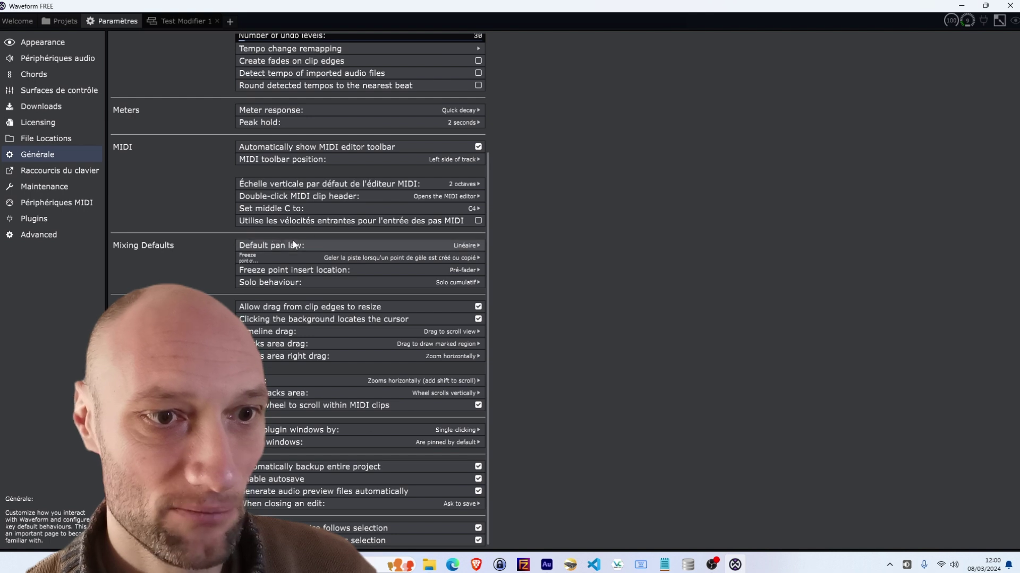
{"action": "scroll", "coordinate": [245, 123], "scroll_direction": "up", "scroll_amount": 2}
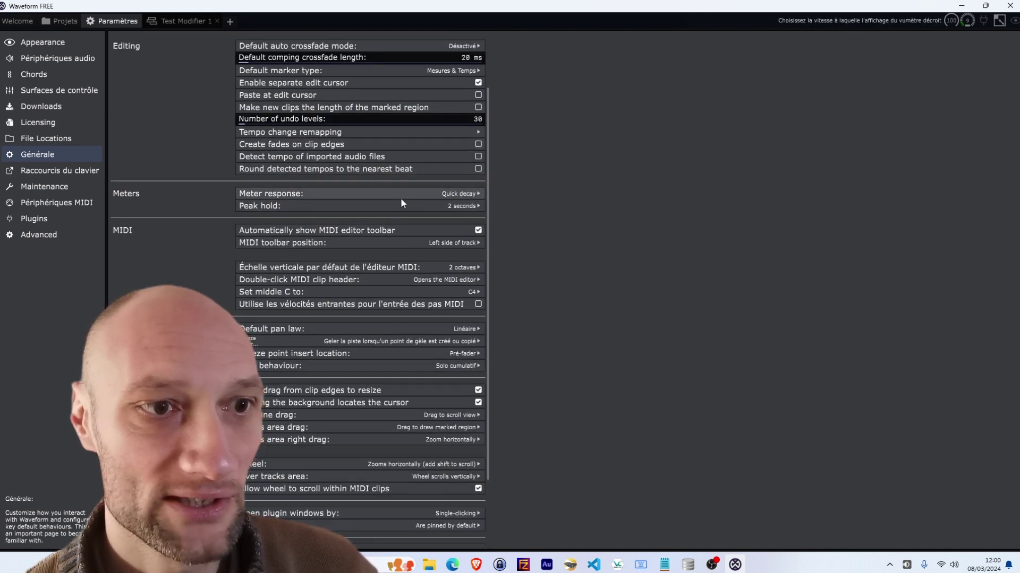
{"action": "scroll", "coordinate": [402, 200], "scroll_direction": "up", "scroll_amount": 2}
{"action": "left_click", "coordinate": [471, 274]}
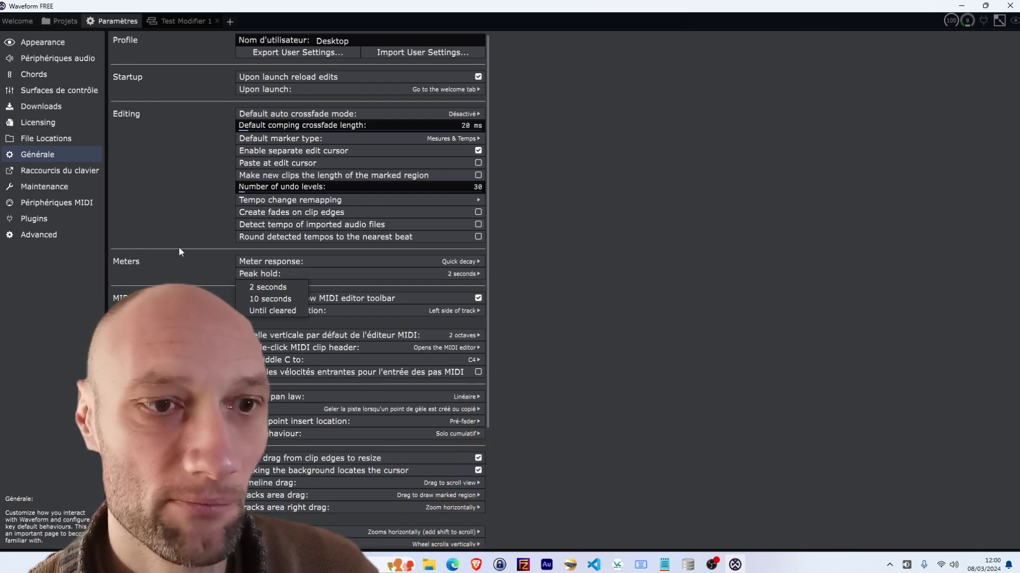
{"action": "left_click", "coordinate": [185, 226]}
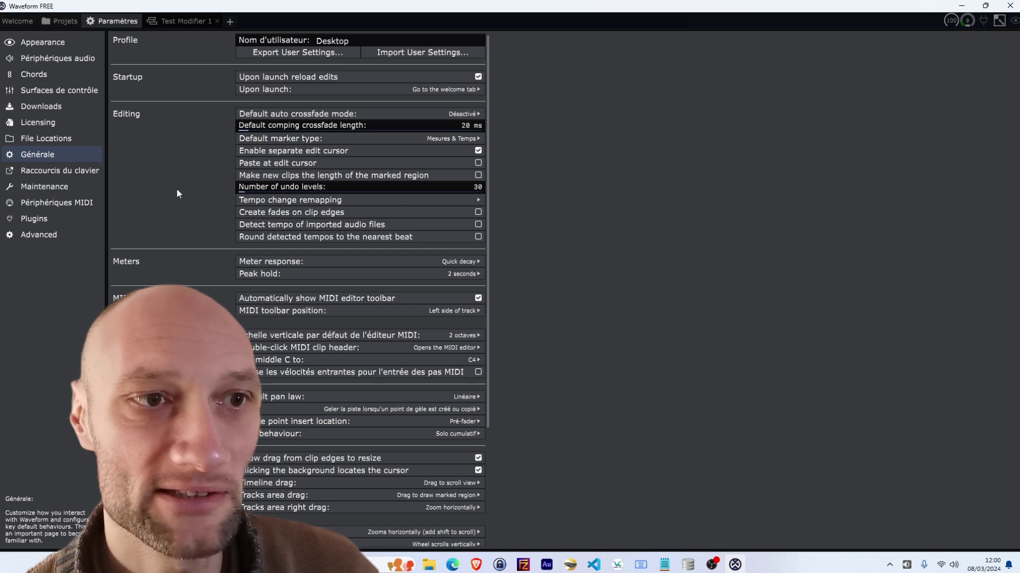
- Review the backup and autosave settings and the tempo change remapping options for audio, MIDI and plugin automation
{"action": "scroll", "coordinate": [182, 184], "scroll_direction": "down", "scroll_amount": 1}
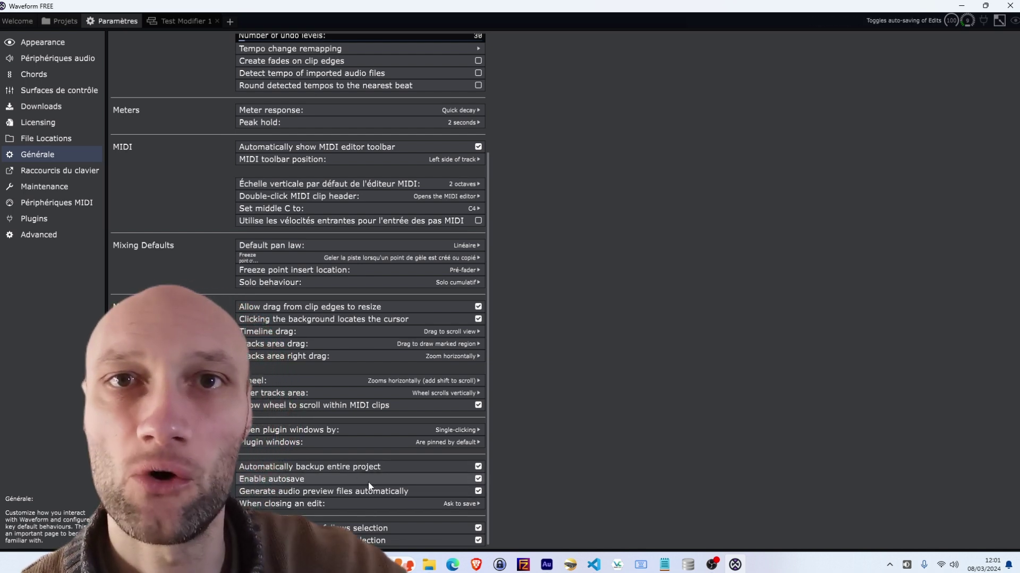
{"action": "scroll", "coordinate": [327, 388], "scroll_direction": "up", "scroll_amount": 1}
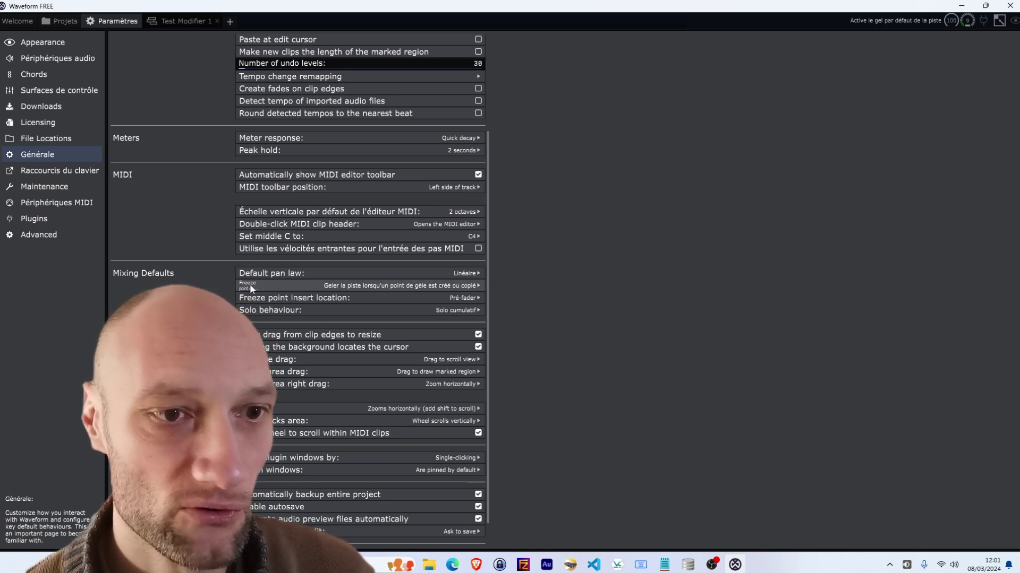
{"action": "scroll", "coordinate": [269, 242], "scroll_direction": "up", "scroll_amount": 2}
{"action": "scroll", "coordinate": [270, 239], "scroll_direction": "up", "scroll_amount": 3}
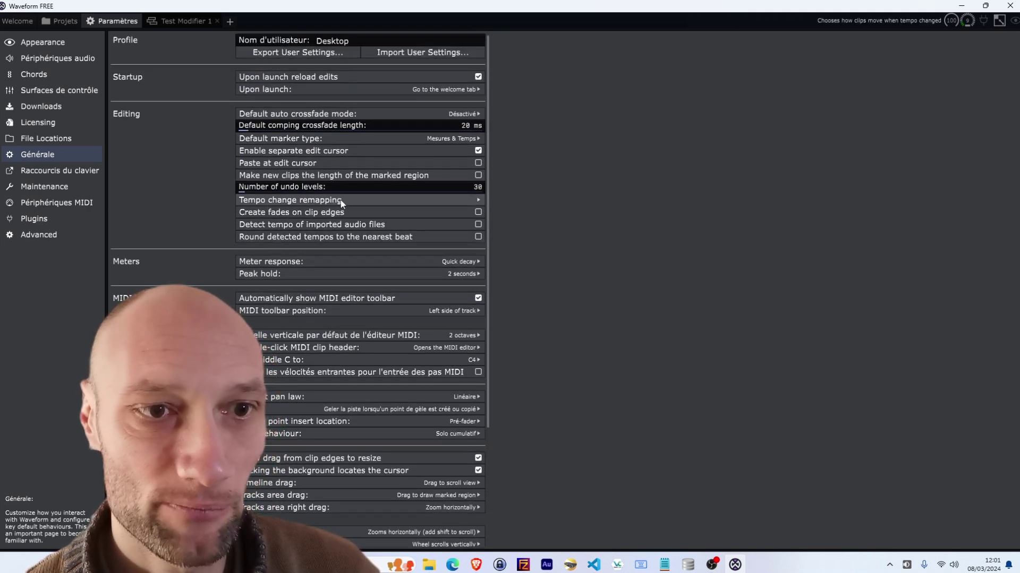
{"action": "left_click", "coordinate": [478, 199]}
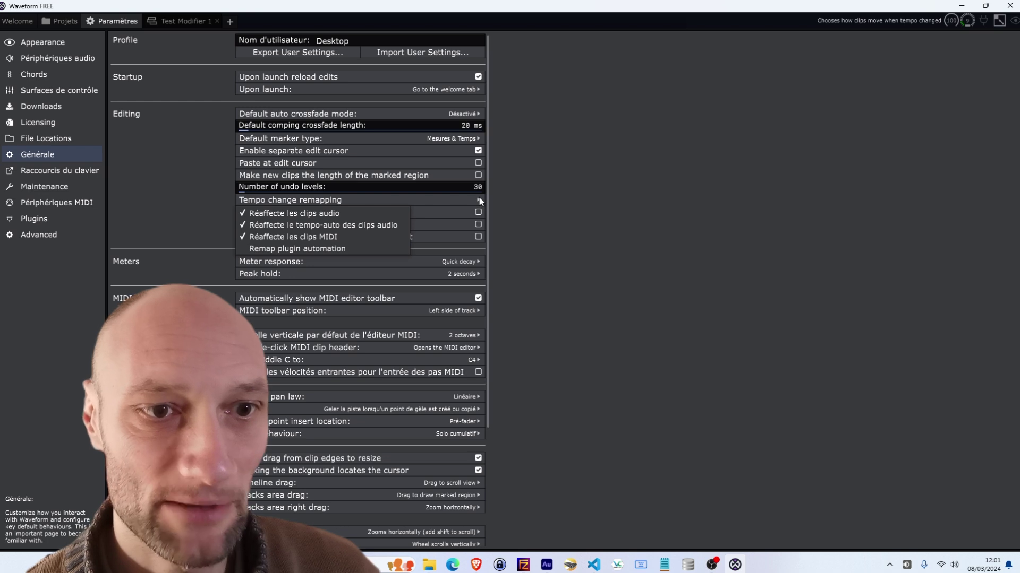
{"action": "left_click", "coordinate": [479, 196]}
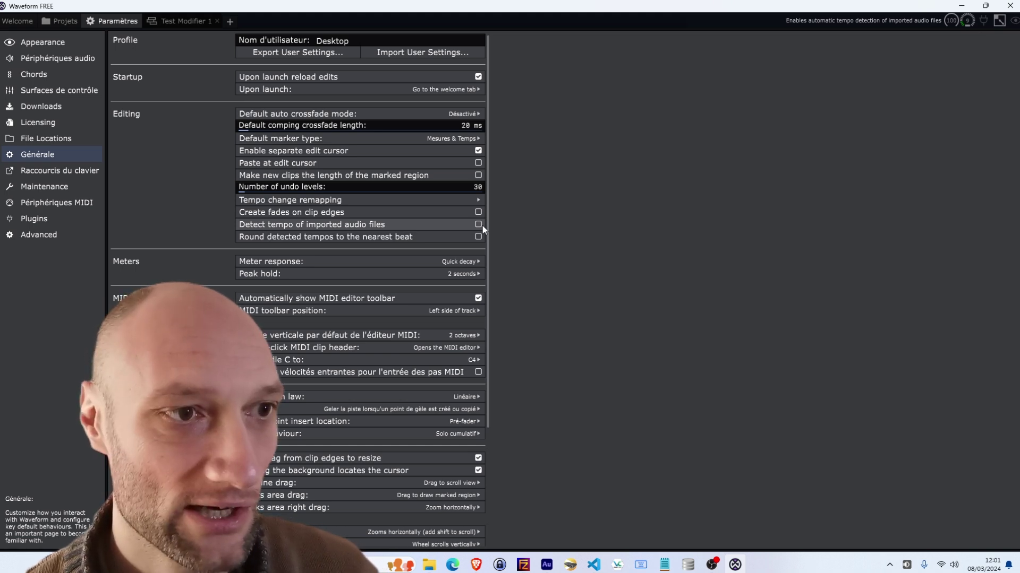
- Look through the plugin list and revisit the audio device and appearance settings
{"action": "left_click", "coordinate": [38, 221]}
{"action": "scroll", "coordinate": [190, 217], "scroll_direction": "down", "scroll_amount": 5}
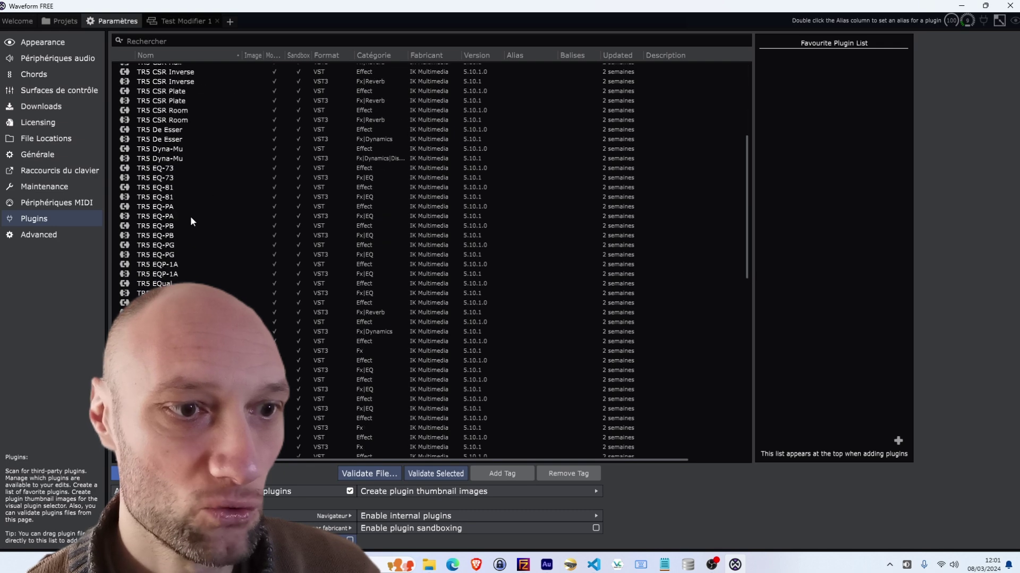
{"action": "scroll", "coordinate": [190, 216], "scroll_direction": "up", "scroll_amount": 5}
{"action": "left_click", "coordinate": [38, 61]}
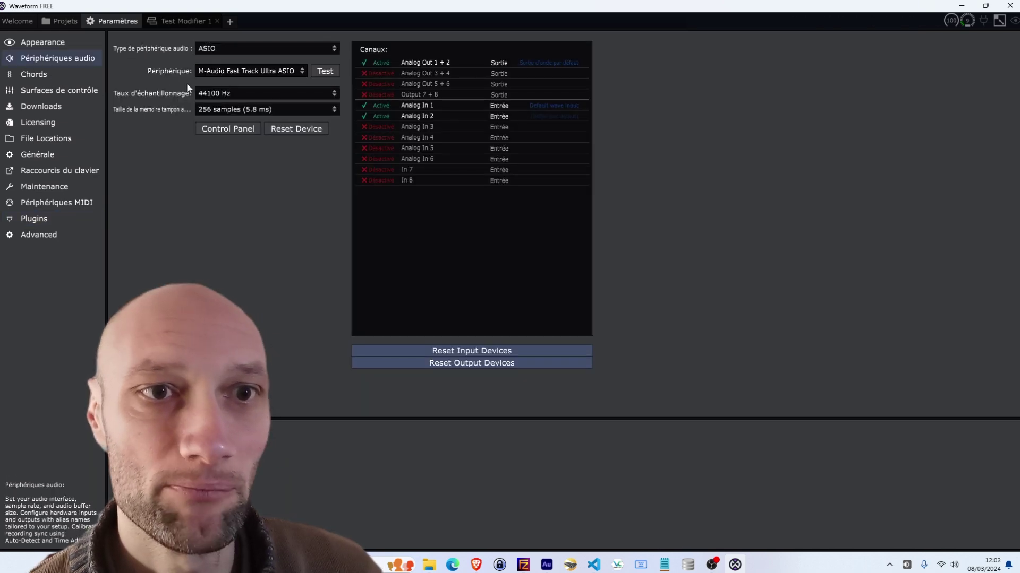
{"action": "left_click", "coordinate": [43, 45]}
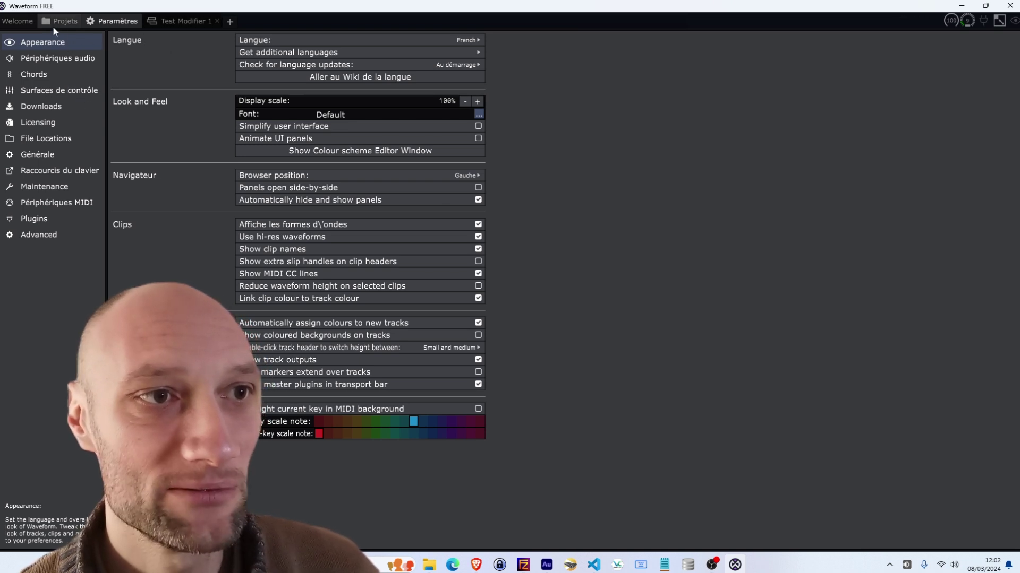
- Create a project named rfgsegvdf from the Podcast template, with its default edit opened
{"action": "left_click", "coordinate": [21, 23]}
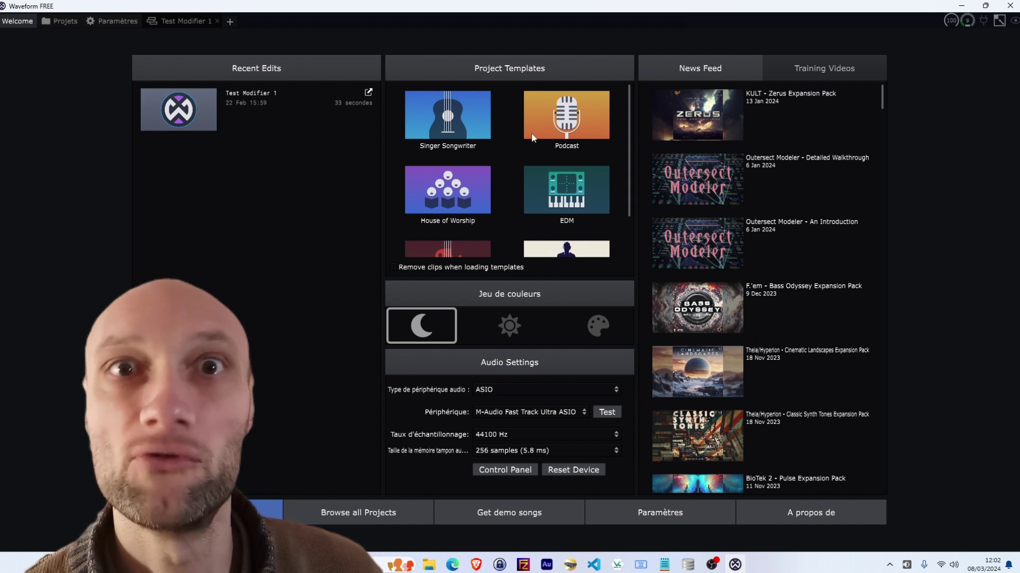
{"action": "left_click", "coordinate": [563, 126]}
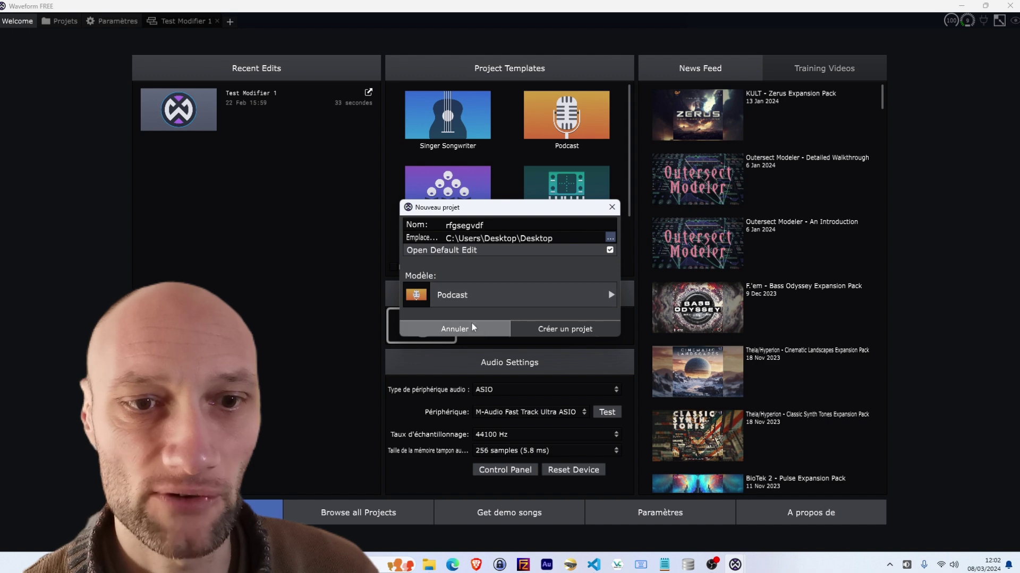
{"action": "left_click", "coordinate": [615, 298]}
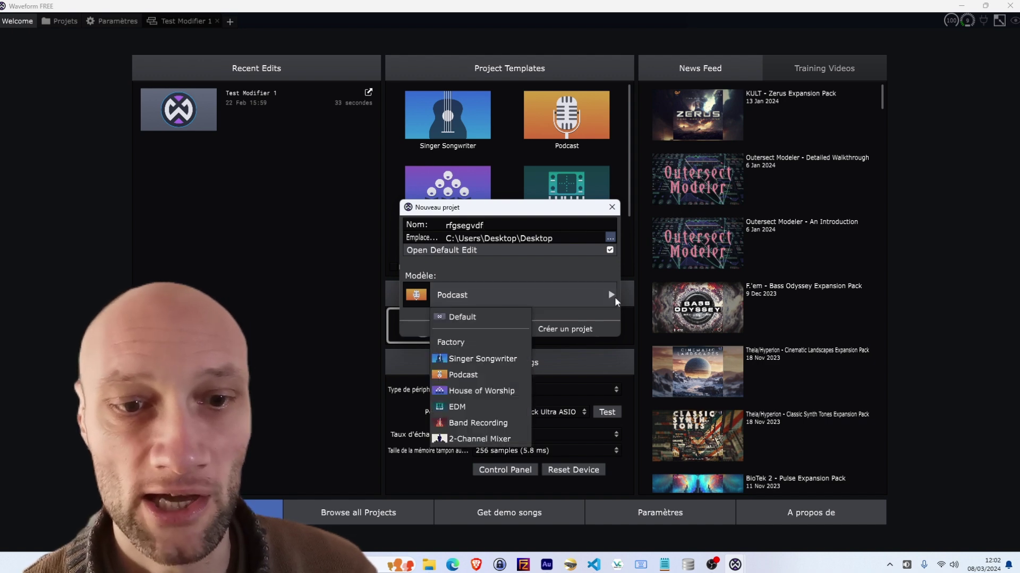
{"action": "left_click", "coordinate": [614, 297]}
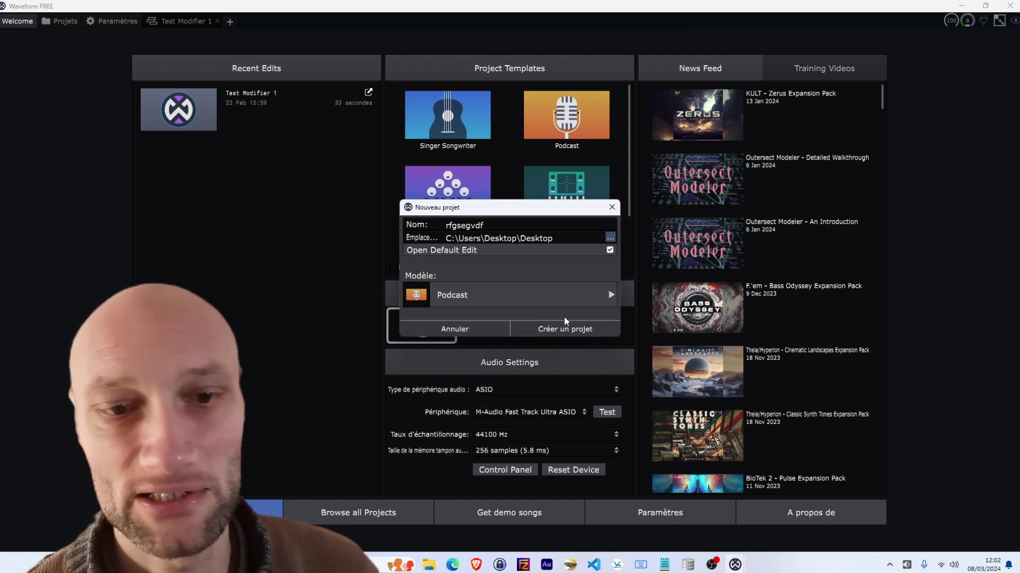
{"action": "left_click", "coordinate": [571, 334]}
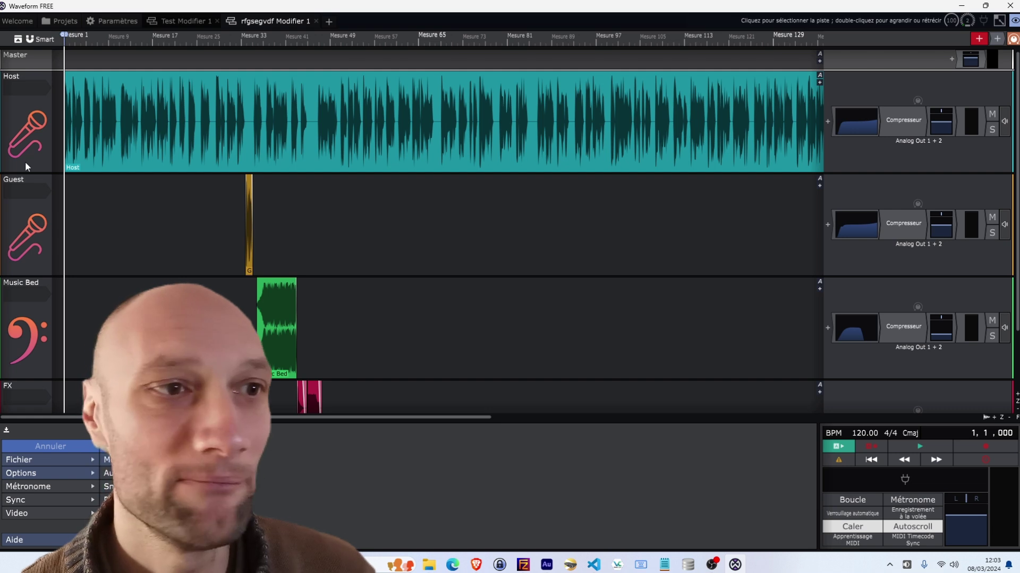
- Examine the Host track's available commands, its audio clip's properties and the track's own properties
{"action": "right_click", "coordinate": [27, 130]}
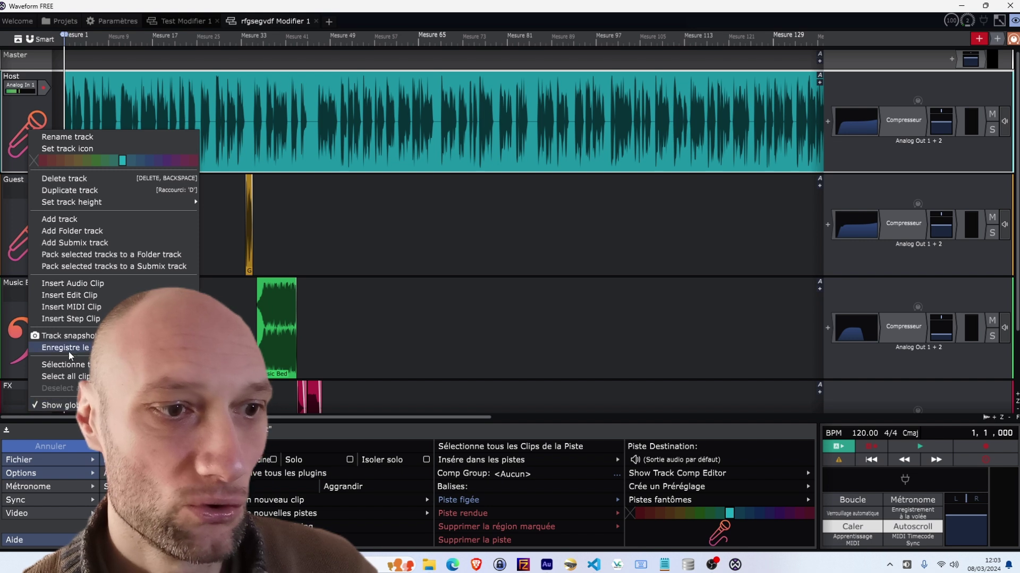
{"action": "mouse_move", "coordinate": [84, 334]}
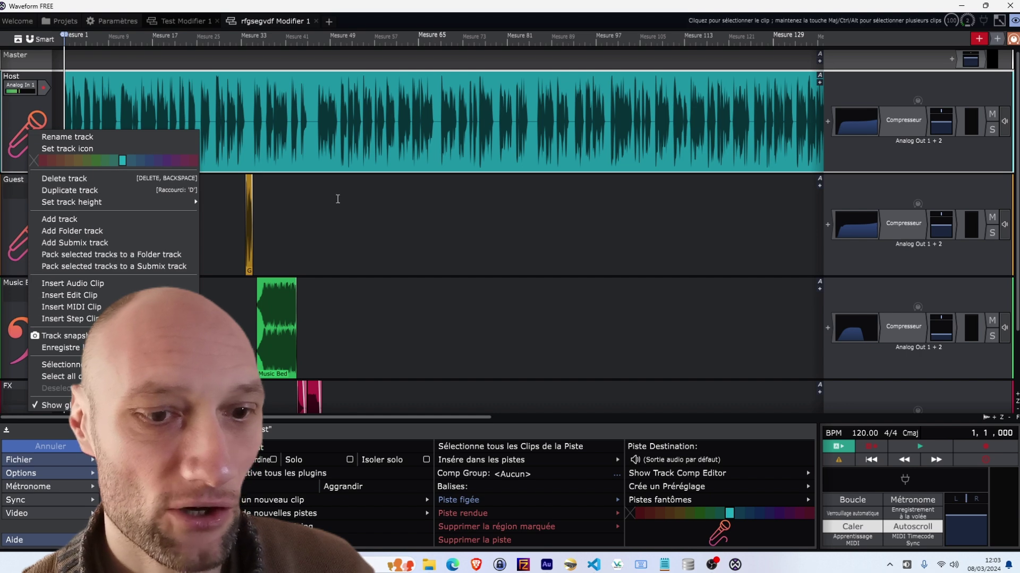
{"action": "left_click", "coordinate": [99, 94]}
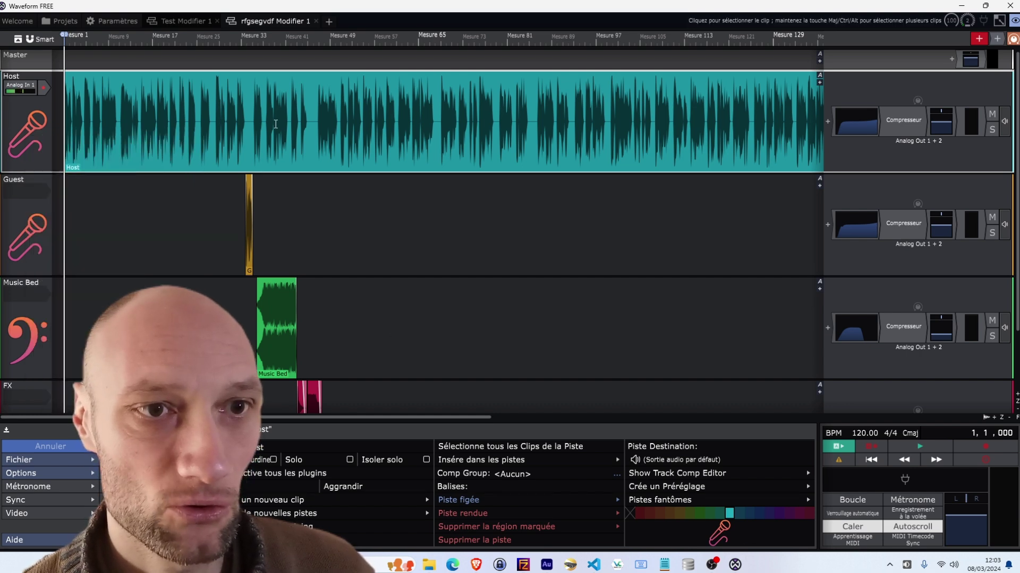
{"action": "left_click", "coordinate": [275, 125]}
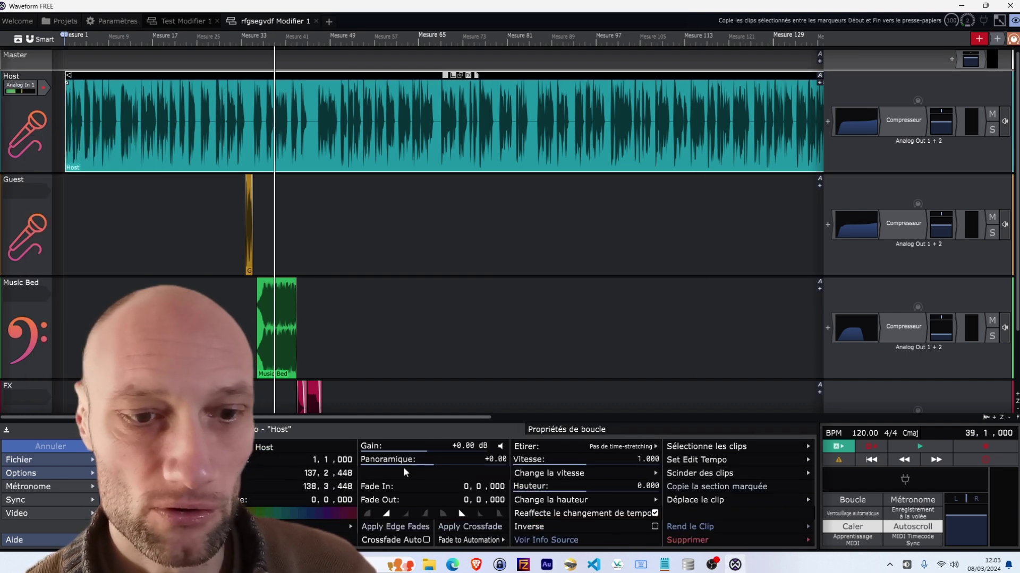
{"action": "left_click", "coordinate": [32, 160]}
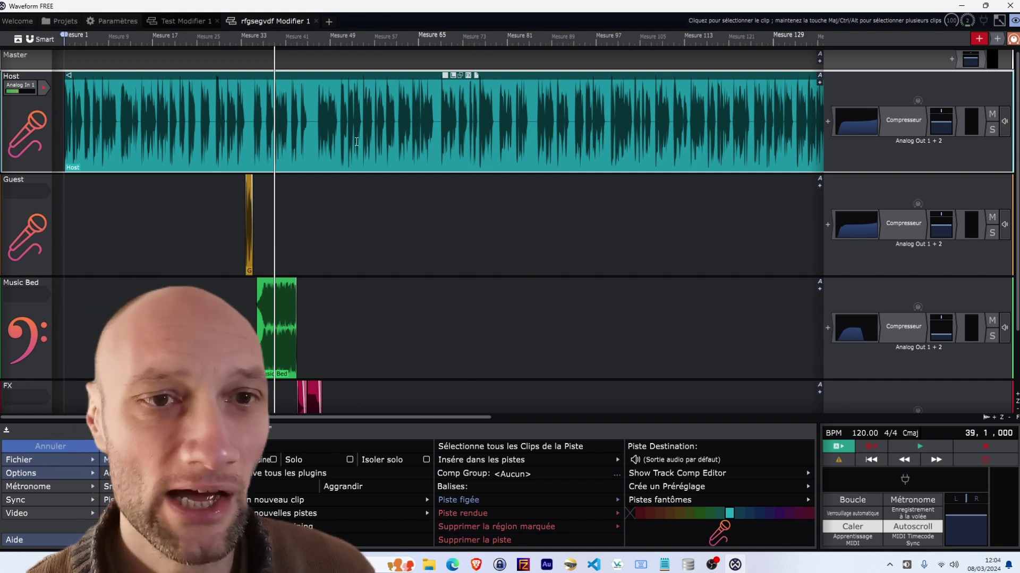
- Cut the Host clip from about measure 51 to measure 70 and move the remaining part back to measure 51 to close the gap
{"action": "left_click_drag", "start_coordinate": [341, 128], "coordinate": [449, 137]}
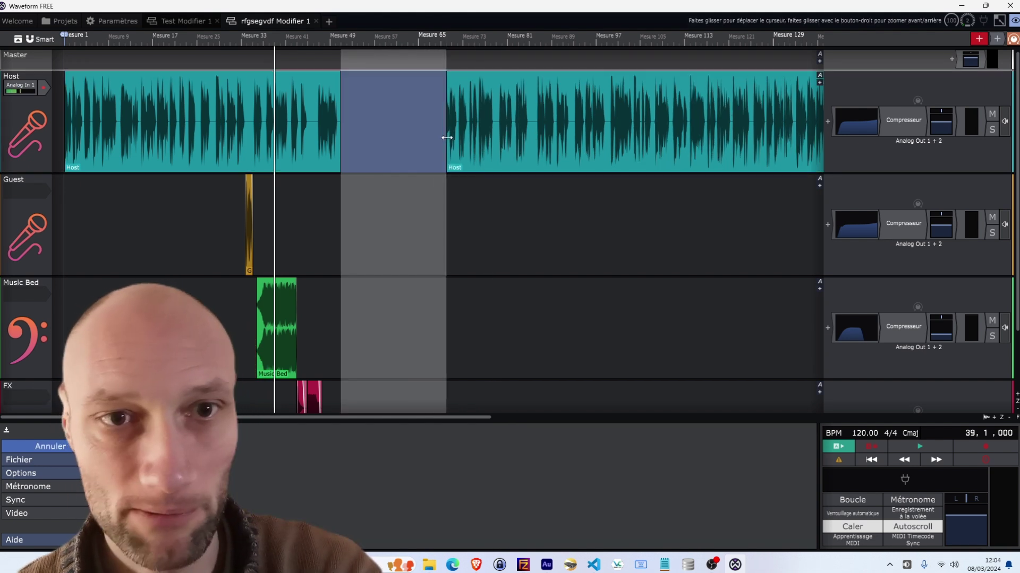
{"action": "key", "text": "Delete"}
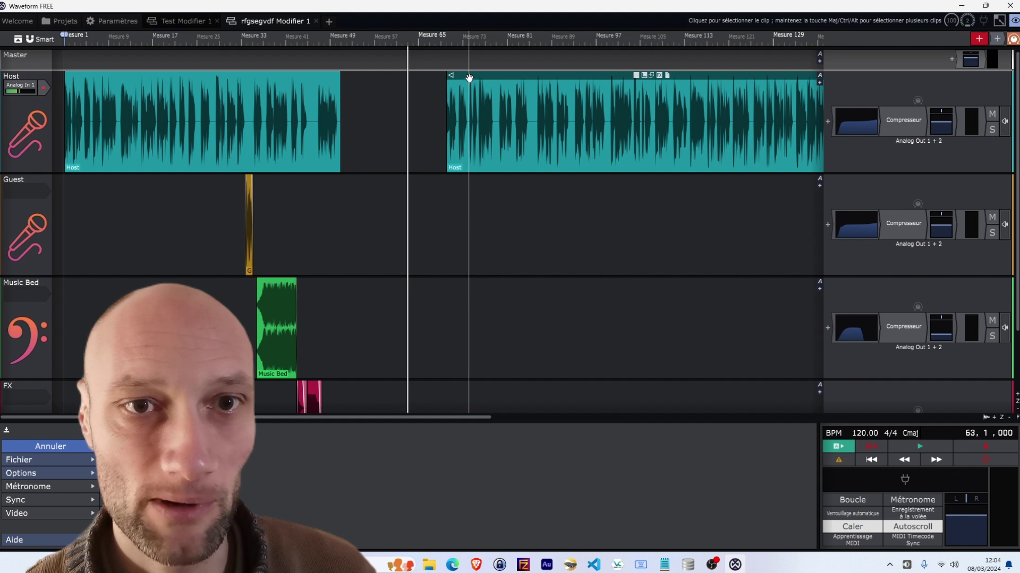
{"action": "left_click_drag", "start_coordinate": [465, 80], "coordinate": [359, 80]}
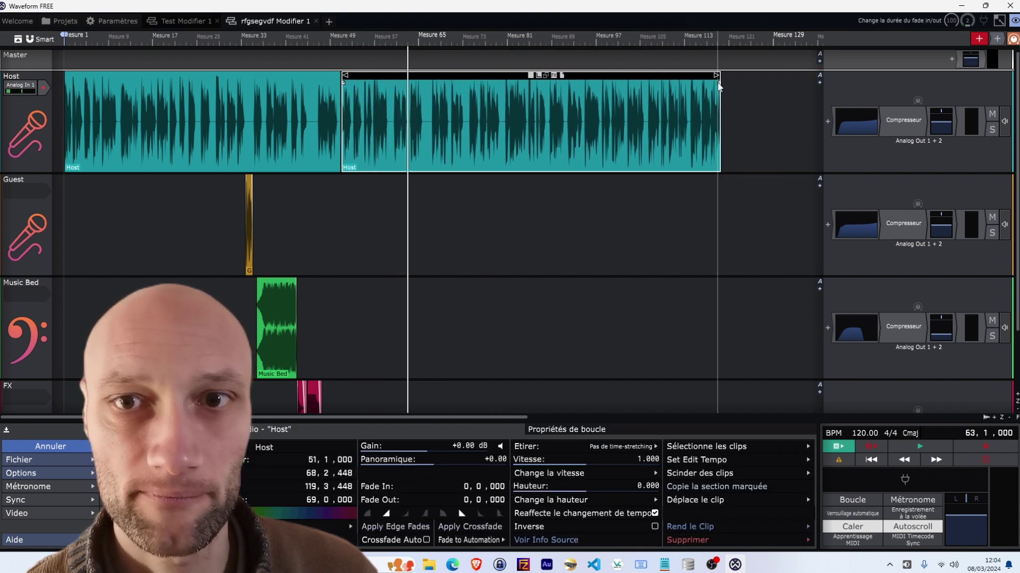
- Try a fade-out of about nine measures at the end of the second Host clip, remove it and deselect the clip
{"action": "mouse_move", "coordinate": [718, 84]}
{"action": "left_mouse_down"}
{"action": "mouse_move", "coordinate": [644, 87]}
{"action": "mouse_move", "coordinate": [625, 101]}
{"action": "mouse_move", "coordinate": [728, 106]}
{"action": "mouse_move", "coordinate": [668, 111]}
{"action": "left_mouse_up"}
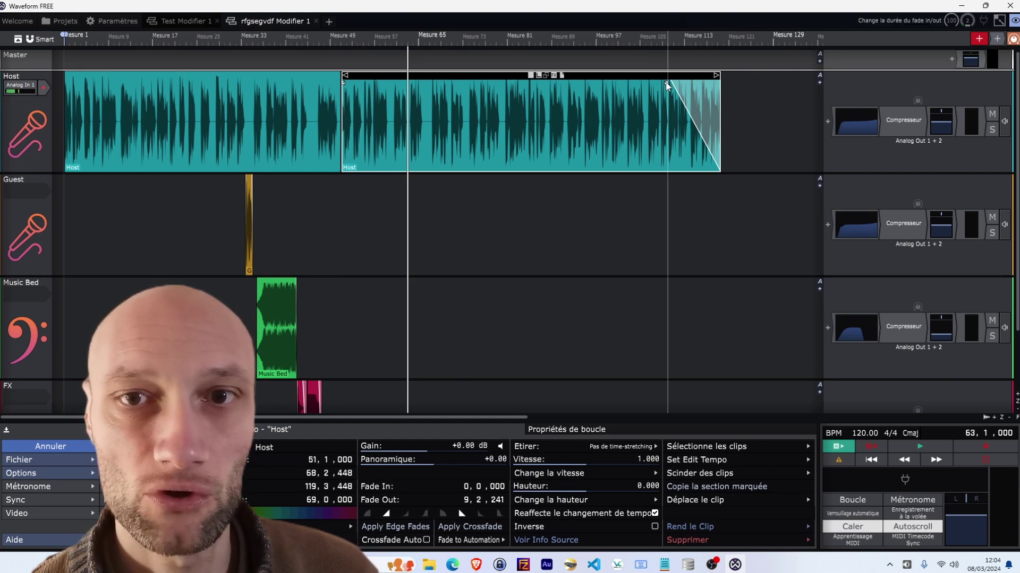
{"action": "left_click_drag", "start_coordinate": [666, 85], "coordinate": [730, 77]}
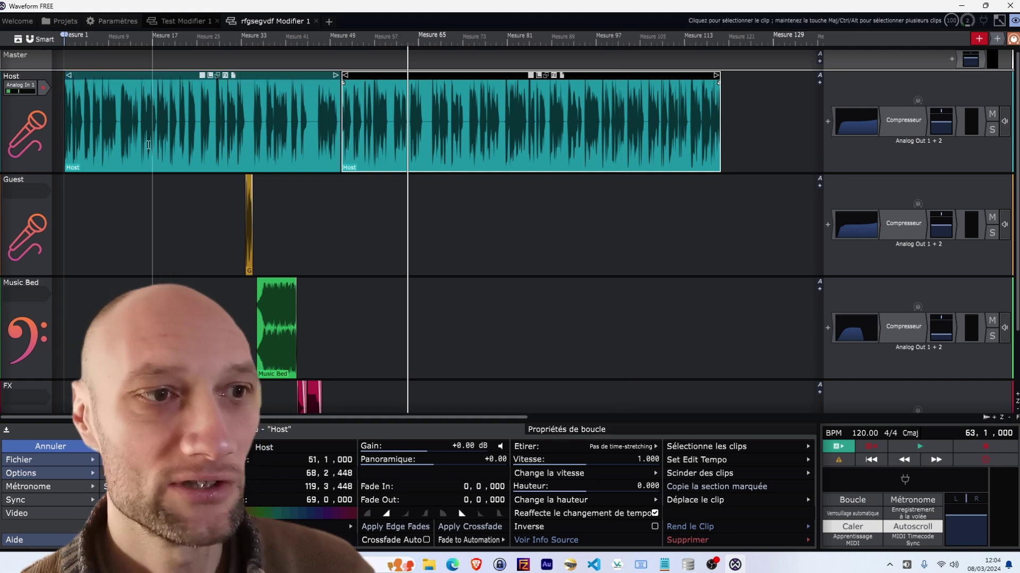
{"action": "left_click", "coordinate": [119, 223]}
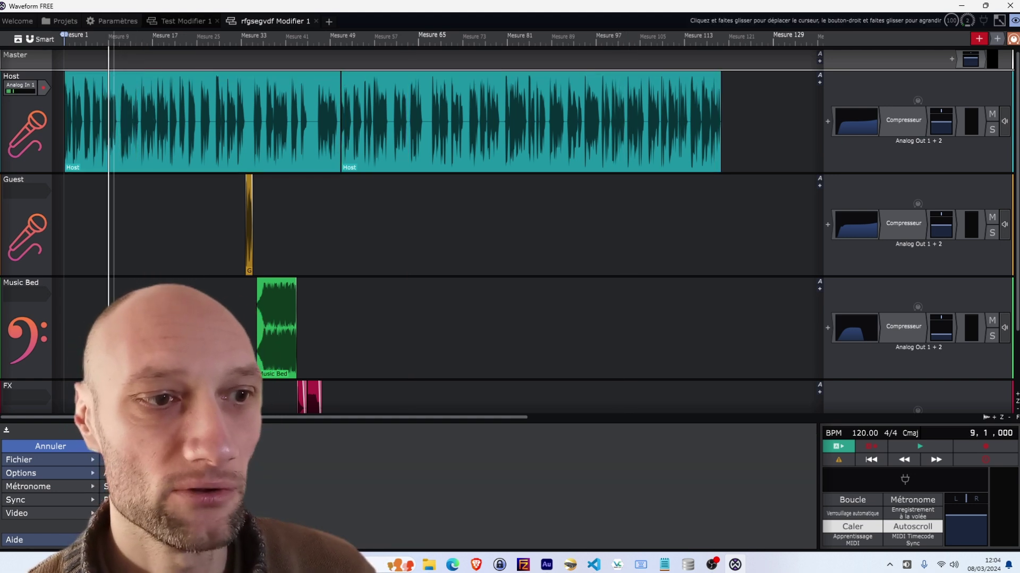
- Collapse the lower panel and examine the clips on all four tracks at several zoom levels
{"action": "scroll", "coordinate": [136, 340], "scroll_direction": "down", "scroll_amount": 3}
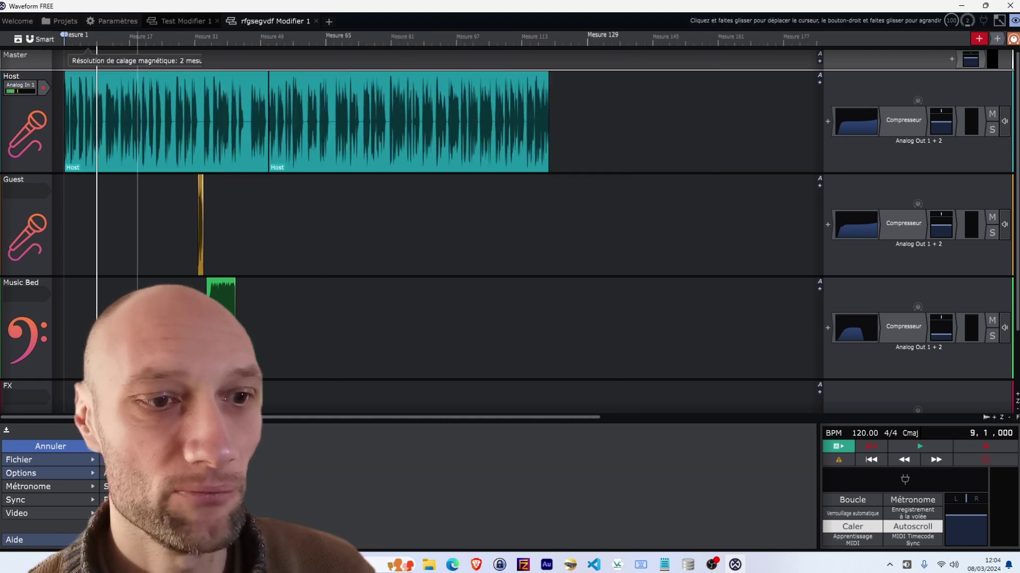
{"action": "left_click", "coordinate": [6, 433]}
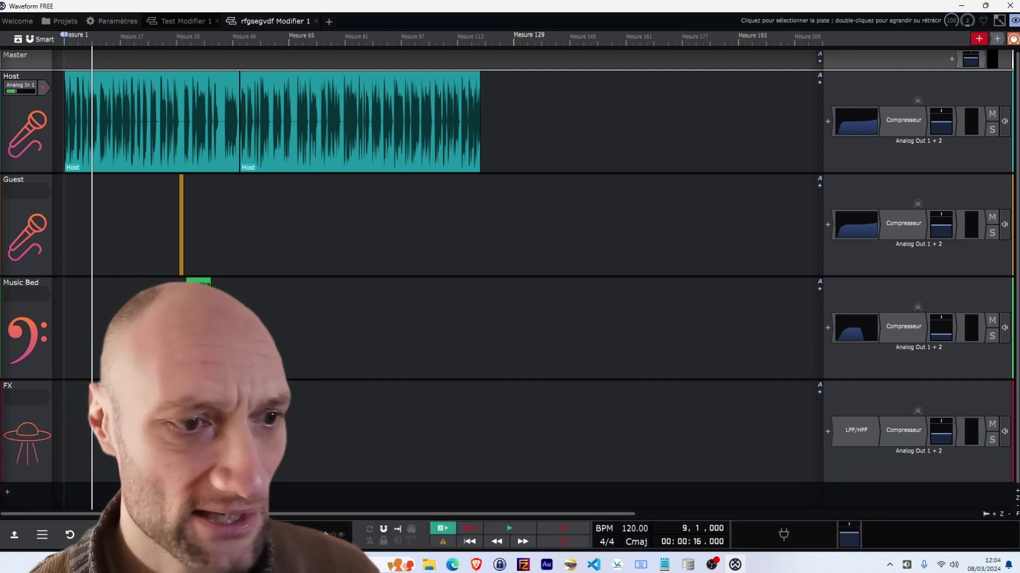
{"action": "scroll", "coordinate": [220, 122], "scroll_direction": "up", "scroll_amount": 8}
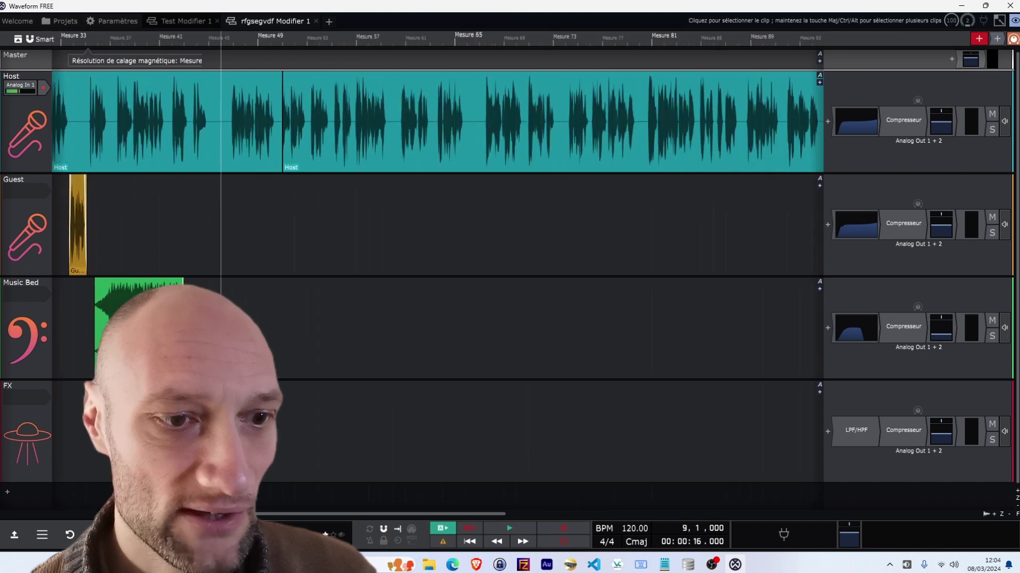
{"action": "scroll", "coordinate": [213, 122], "scroll_direction": "down", "scroll_amount": 4}
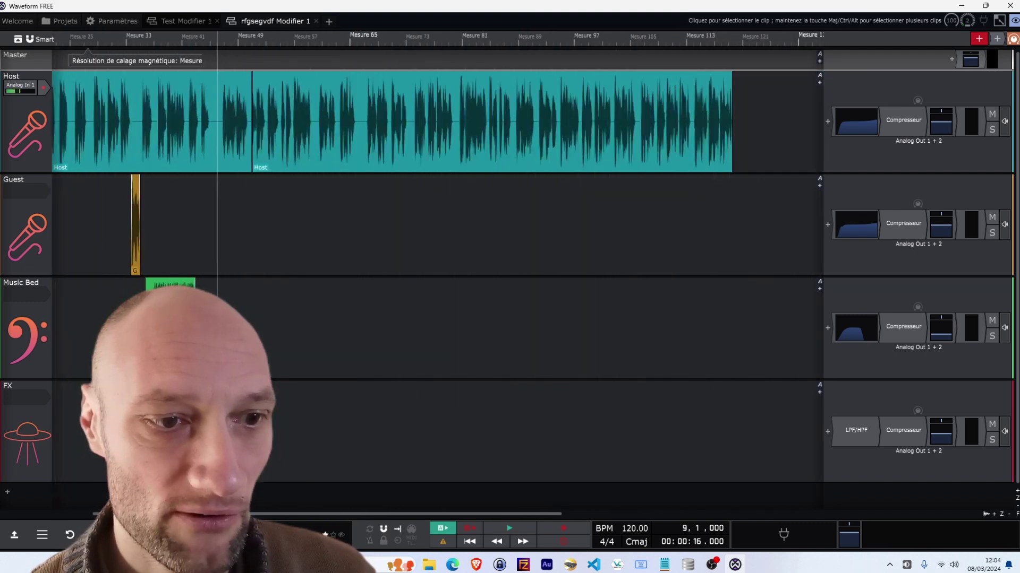
{"action": "scroll", "coordinate": [210, 123], "scroll_direction": "up", "scroll_amount": 6}
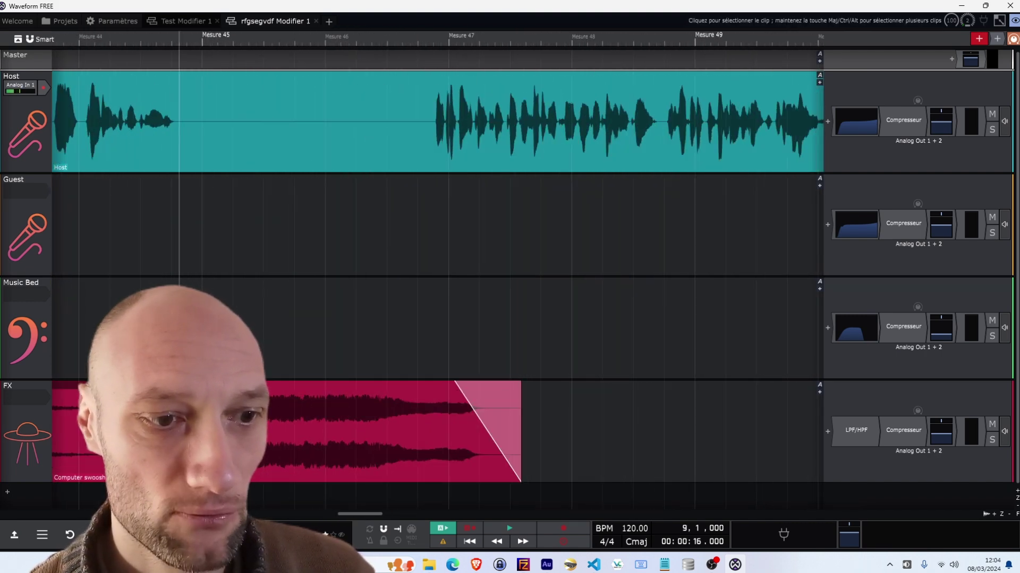
{"action": "scroll", "coordinate": [560, 319], "scroll_direction": "down", "scroll_amount": 7}
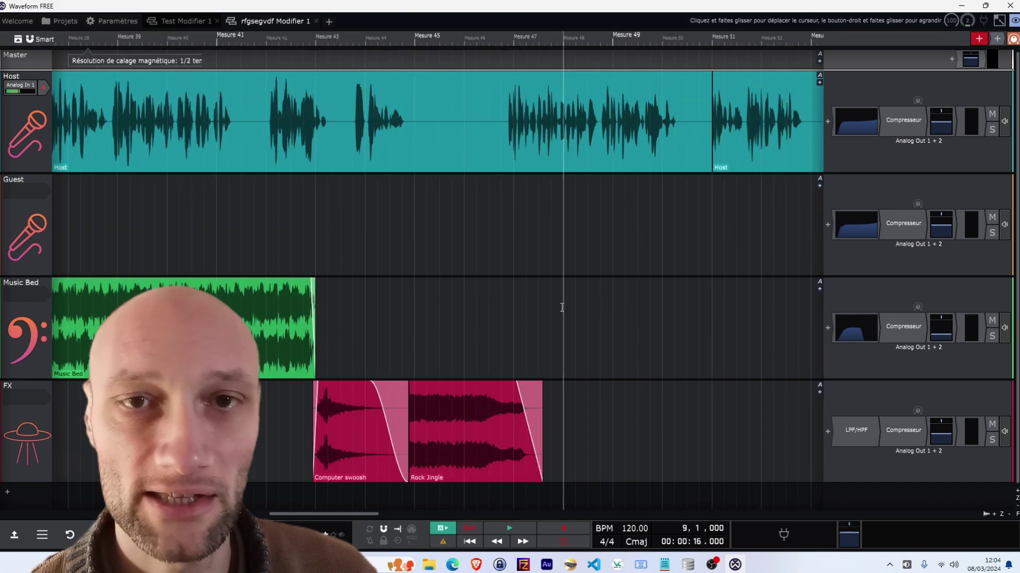
{"action": "scroll", "coordinate": [557, 294], "scroll_direction": "down", "scroll_amount": 3}
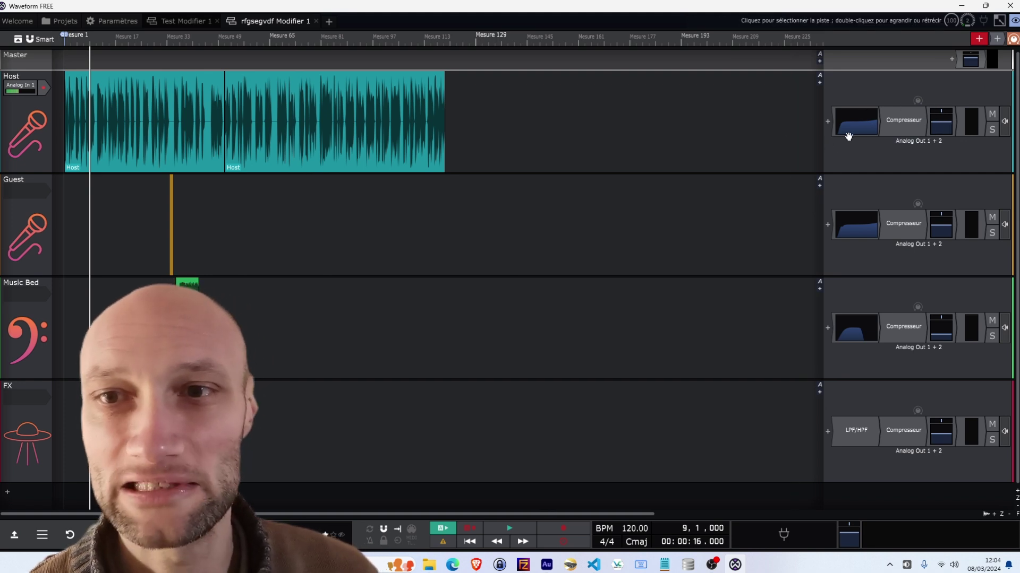
- Apply the Vocal-Telephone preset to the Host track's 4-band equaliser and close the equaliser
{"action": "left_click", "coordinate": [852, 126]}
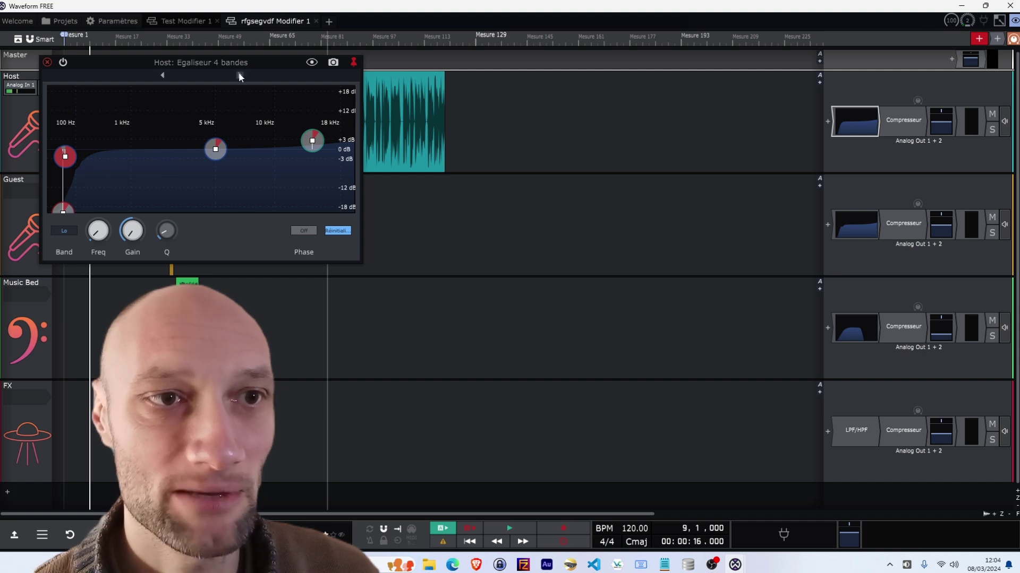
{"action": "left_click", "coordinate": [239, 75]}
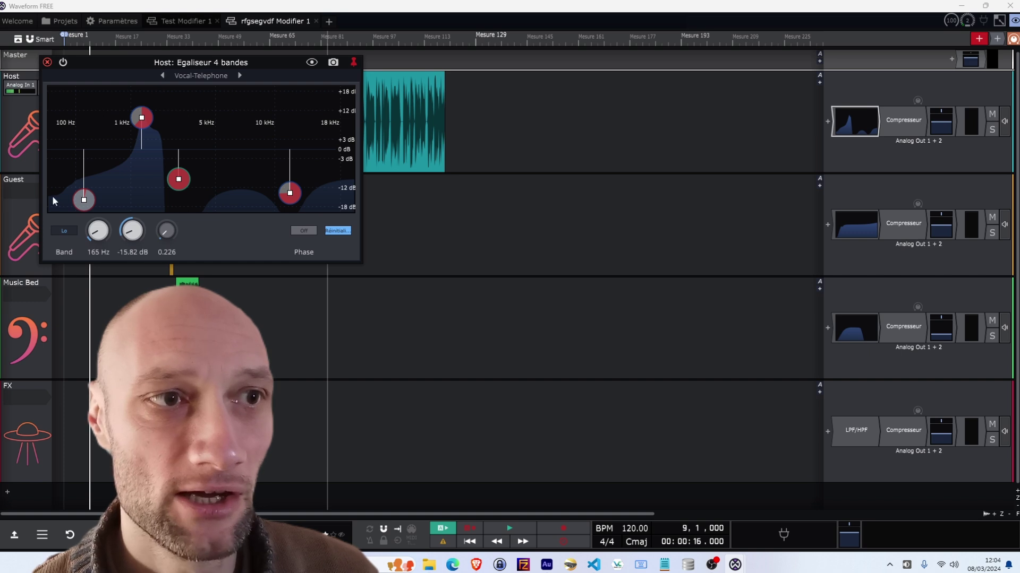
{"action": "left_click", "coordinate": [47, 62]}
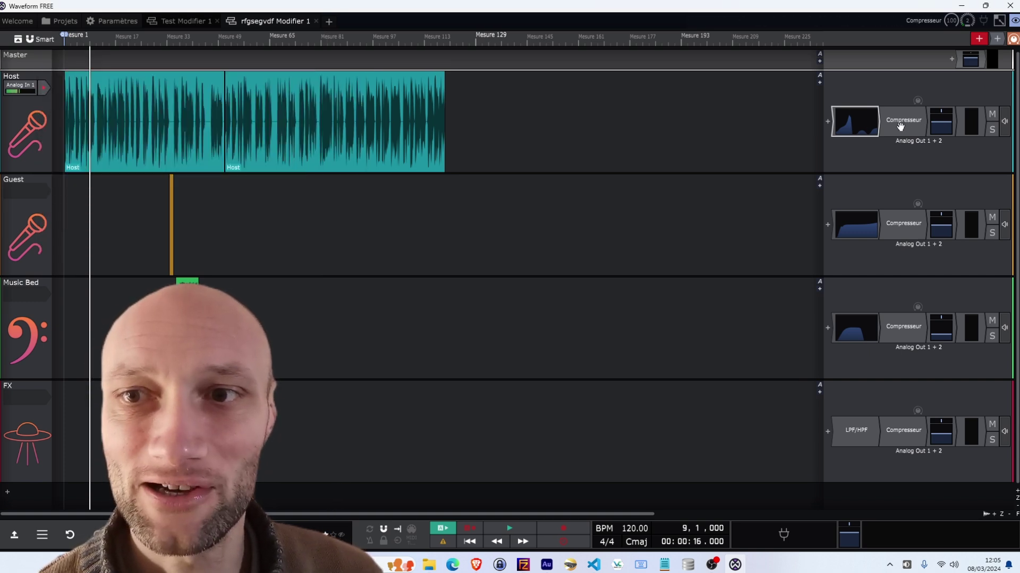
- Review the Host track's compressor settings, its audio output and its mute and solo controls
{"action": "double_click", "coordinate": [900, 126]}
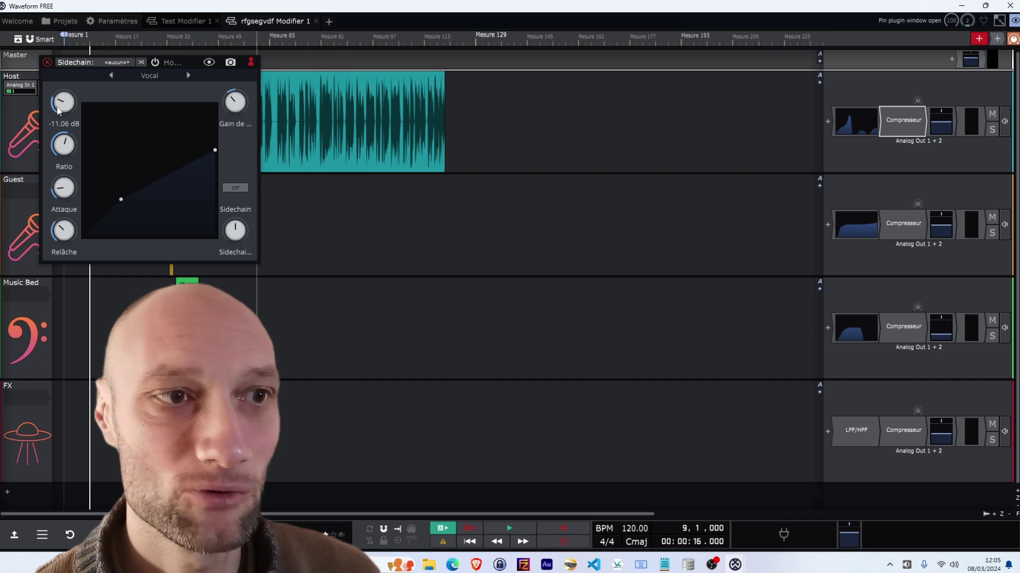
{"action": "left_click", "coordinate": [47, 62]}
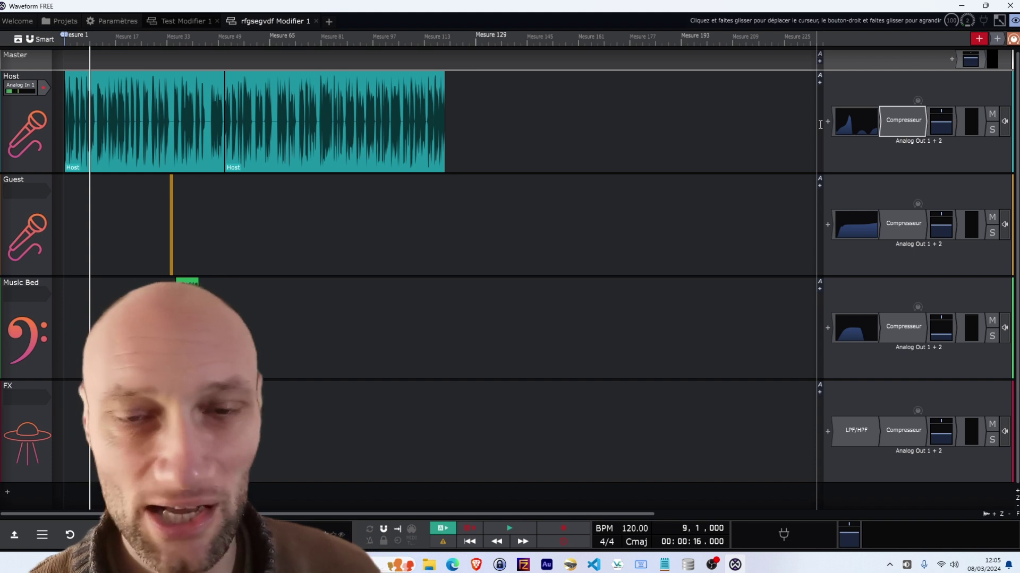
{"action": "left_click_drag", "start_coordinate": [821, 125], "coordinate": [823, 125]}
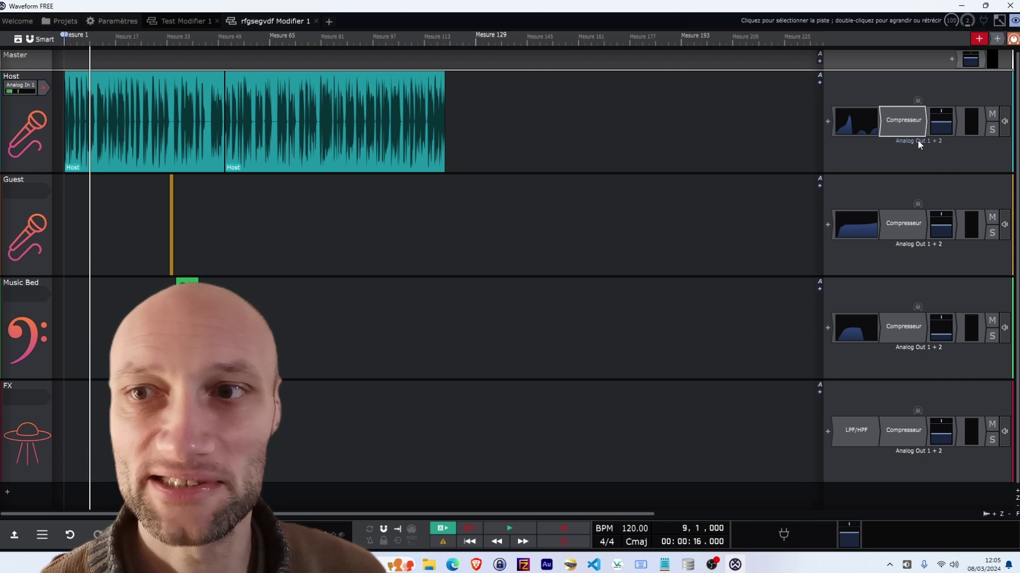
{"action": "left_click", "coordinate": [991, 120]}
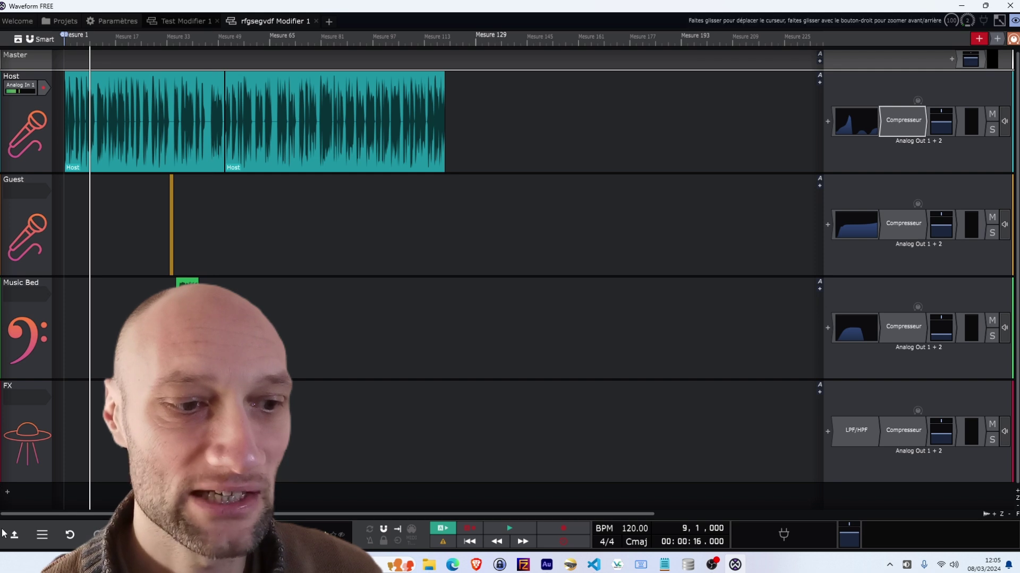
- Expand the lower panel and select the Master track
{"action": "left_click", "coordinate": [921, 75]}
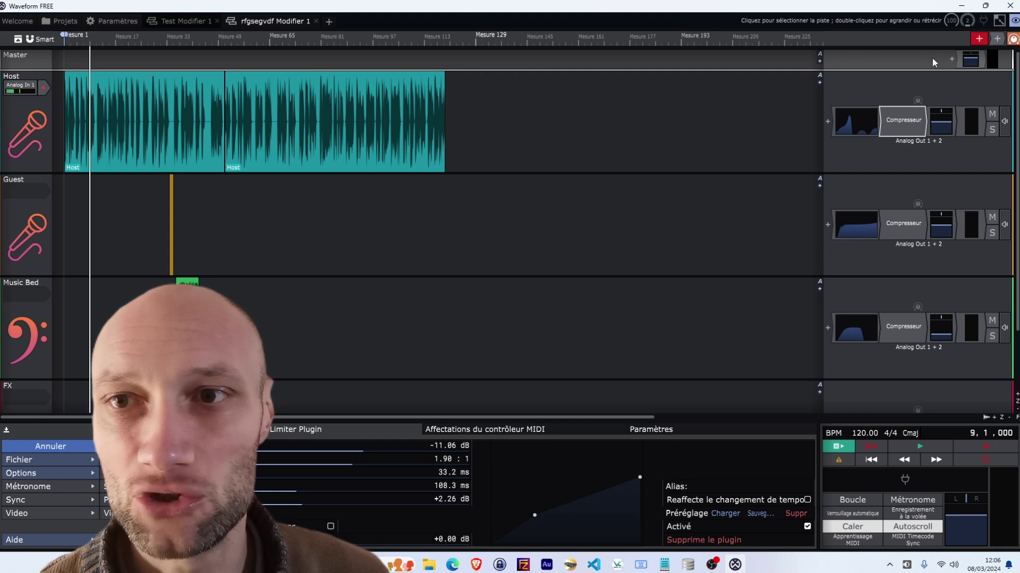
{"action": "left_click", "coordinate": [874, 61]}
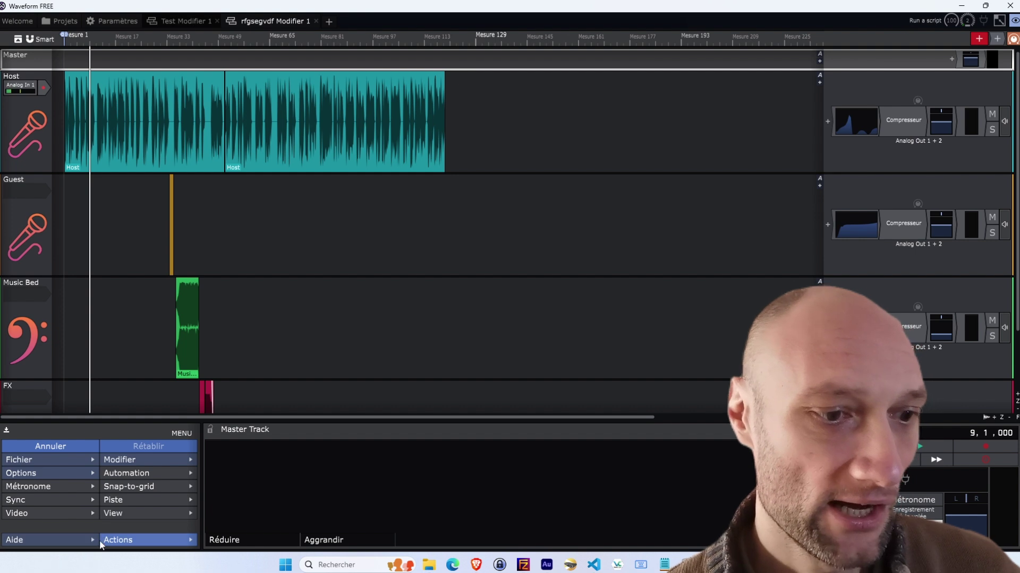
- Enable pop-up help and try it on the Host clips, the Guest track and its equaliser
{"action": "left_click", "coordinate": [94, 540]}
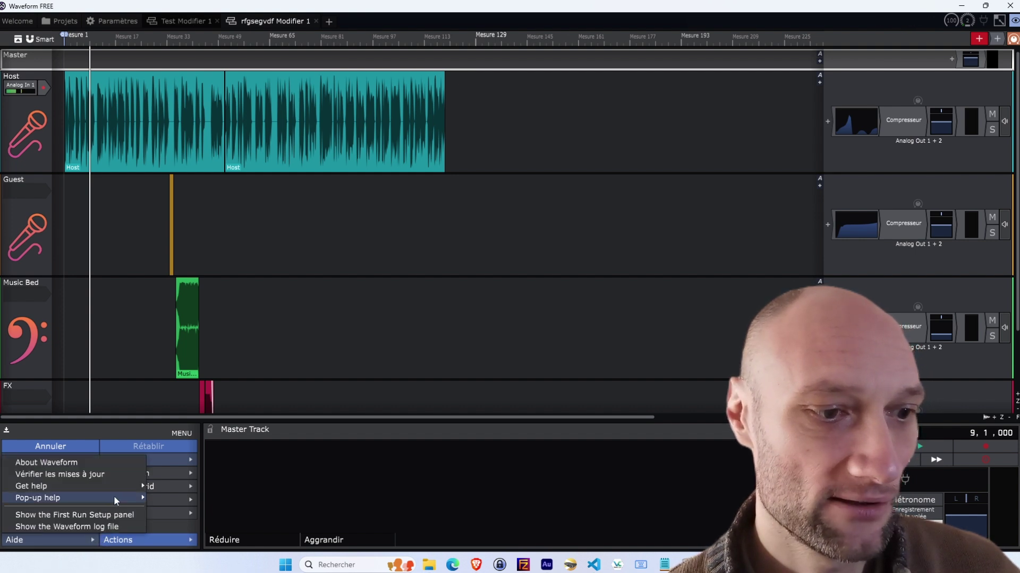
{"action": "mouse_move", "coordinate": [113, 495]}
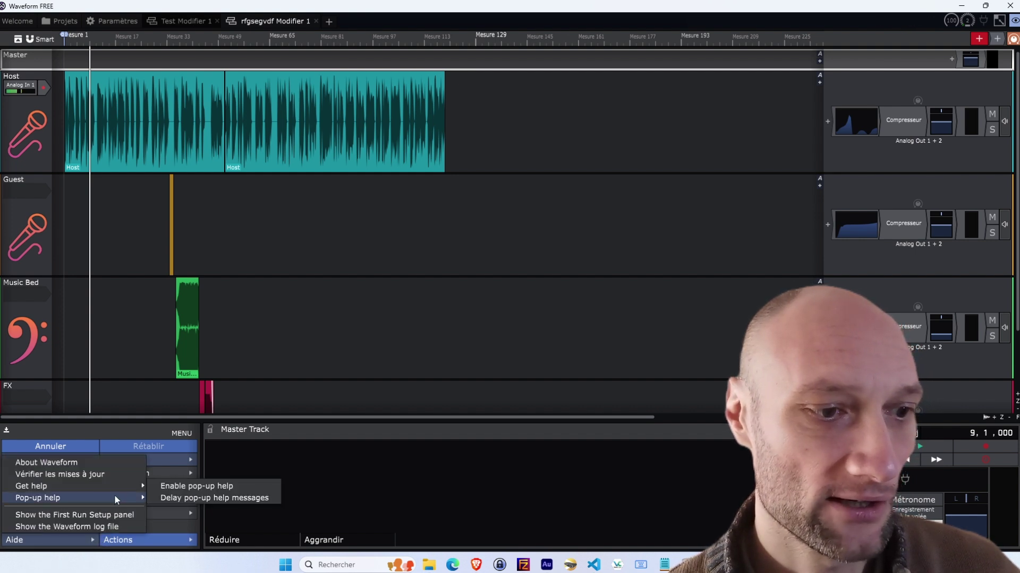
{"action": "left_click", "coordinate": [181, 486]}
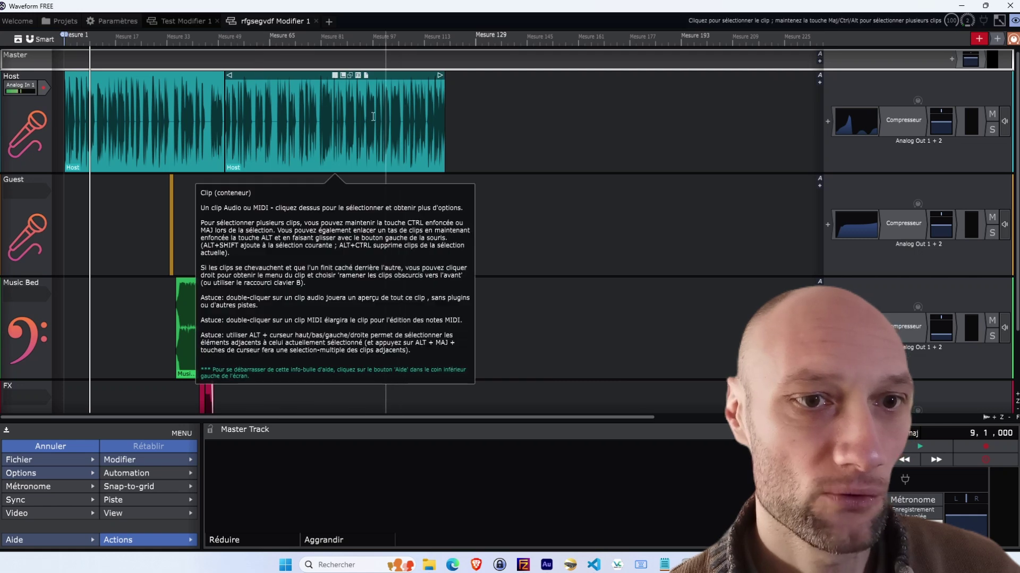
{"action": "mouse_move", "coordinate": [160, 130]}
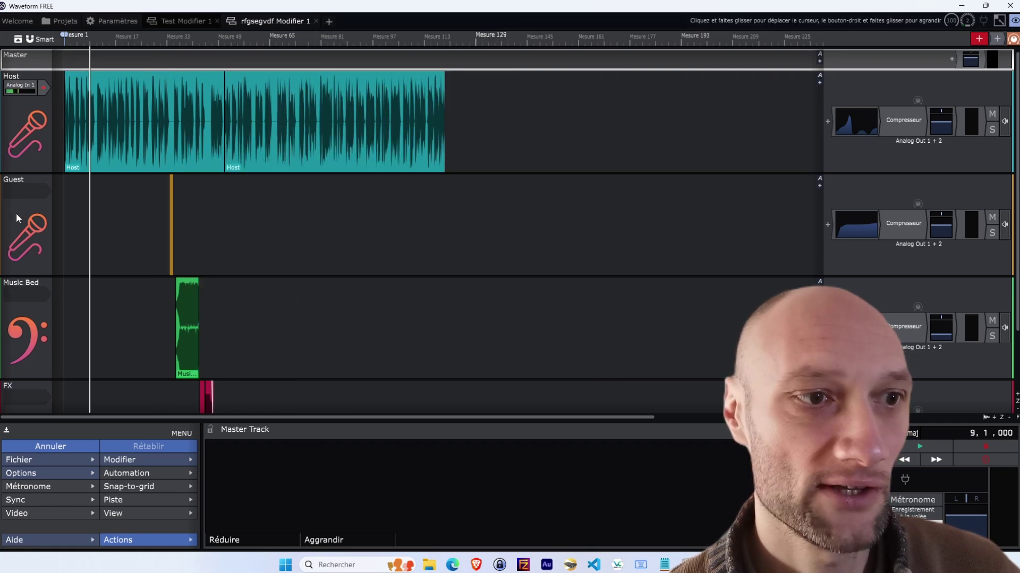
{"action": "mouse_move", "coordinate": [25, 237]}
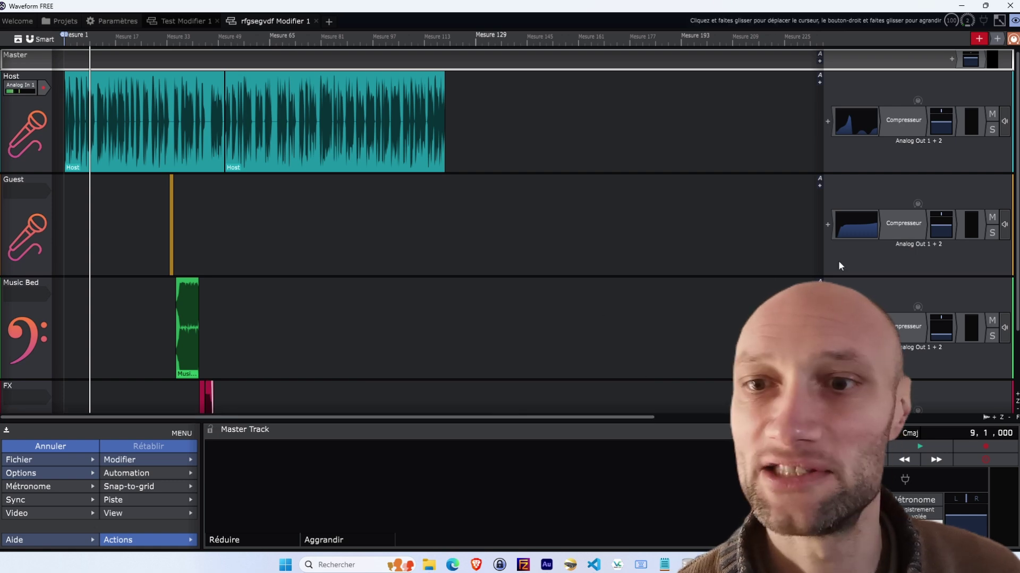
{"action": "mouse_move", "coordinate": [854, 224]}
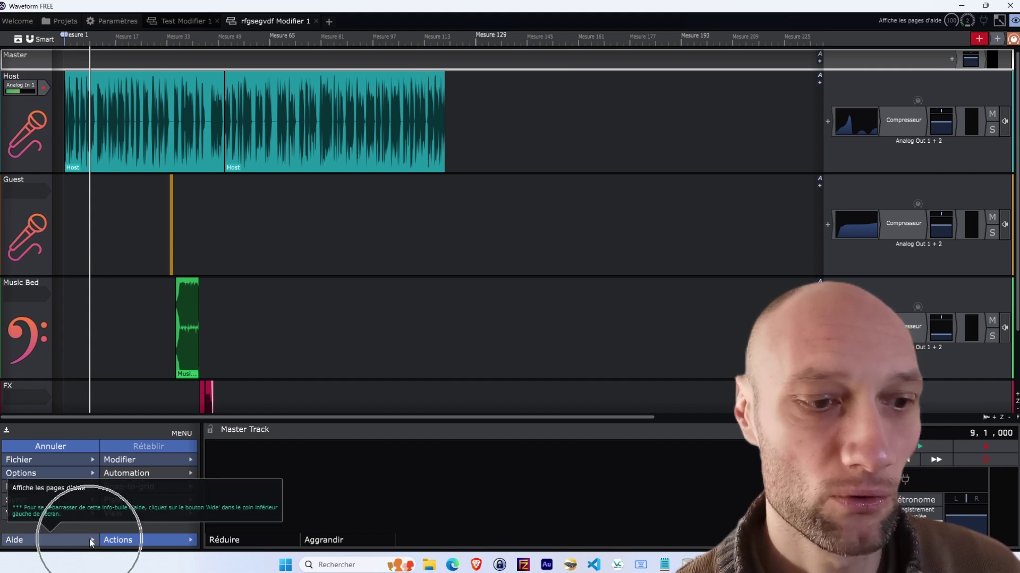
- Disable pop-up help
{"action": "left_click", "coordinate": [88, 538]}
{"action": "mouse_move", "coordinate": [90, 497]}
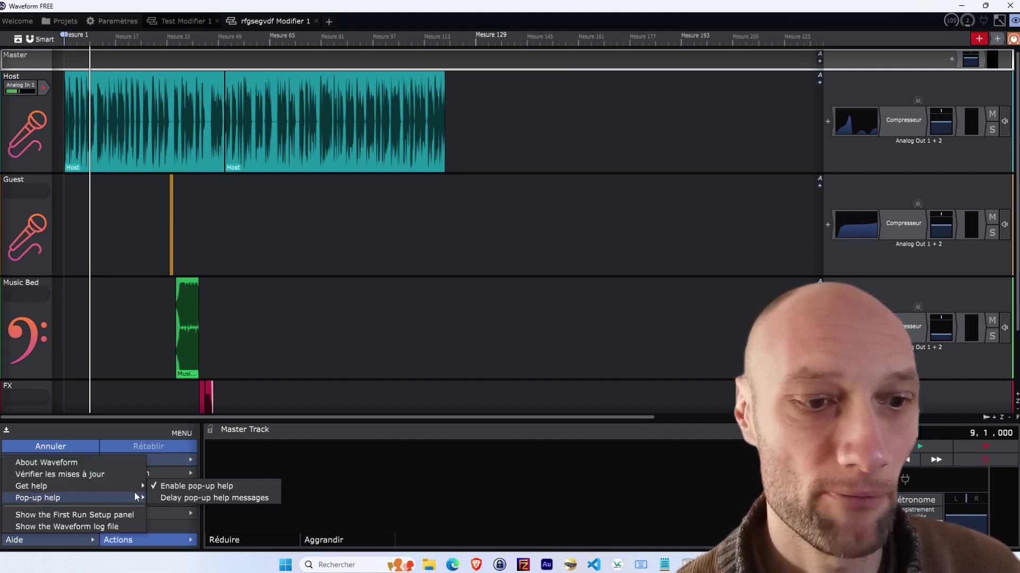
{"action": "left_click", "coordinate": [198, 486]}
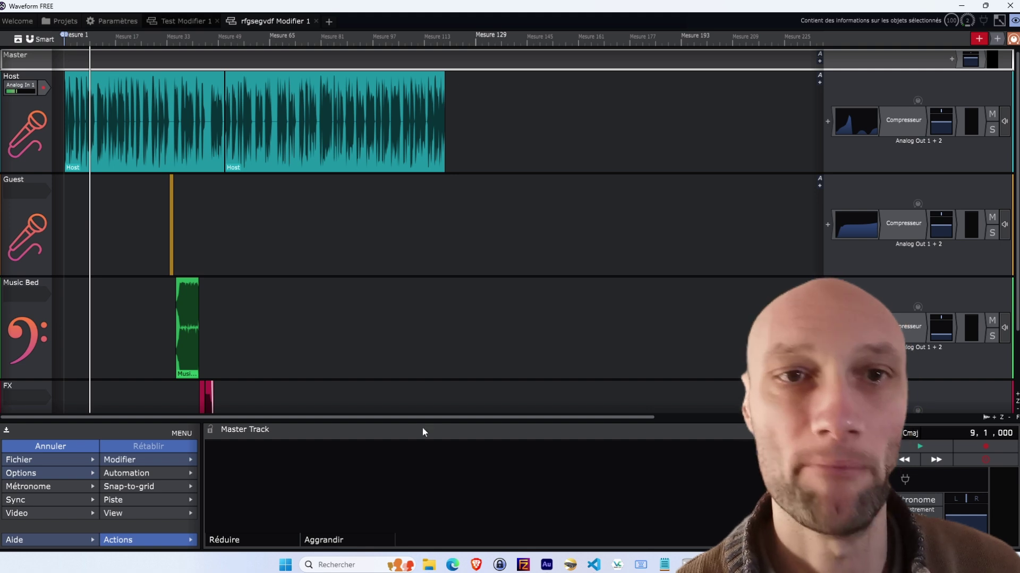
- Set the timeline's timebase to seconds
{"action": "right_click", "coordinate": [338, 41]}
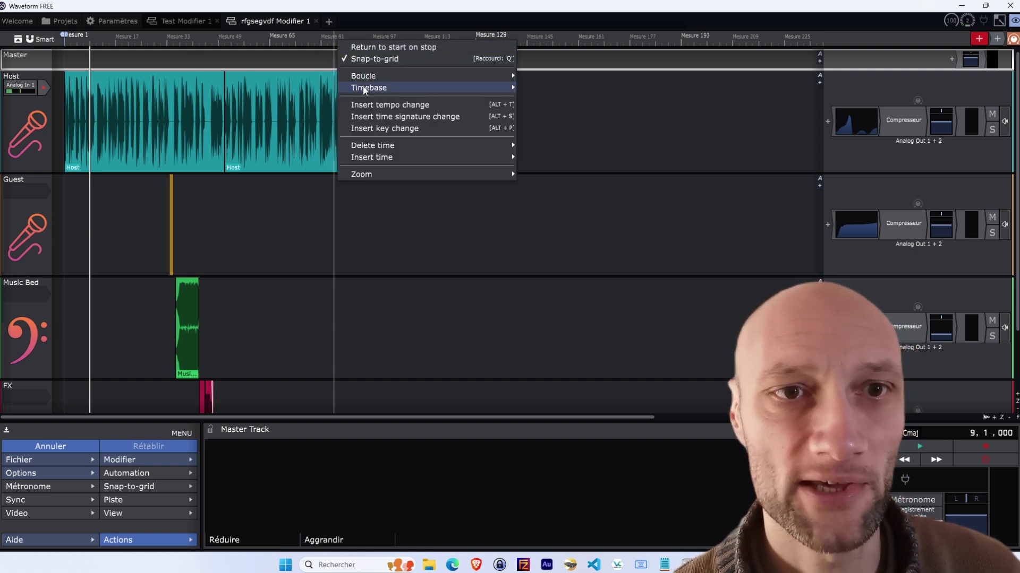
{"action": "mouse_move", "coordinate": [362, 87]}
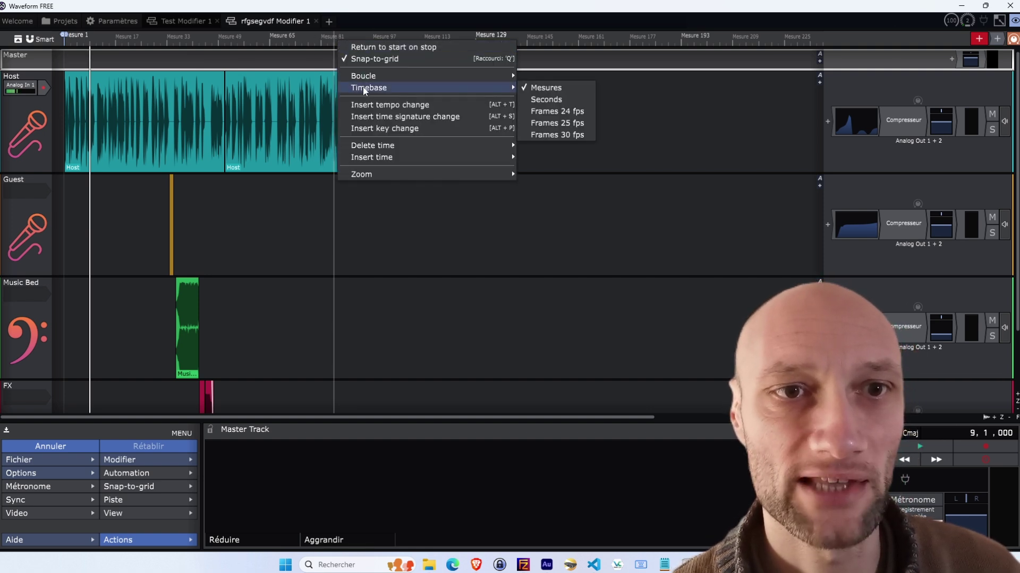
{"action": "left_click", "coordinate": [546, 99]}
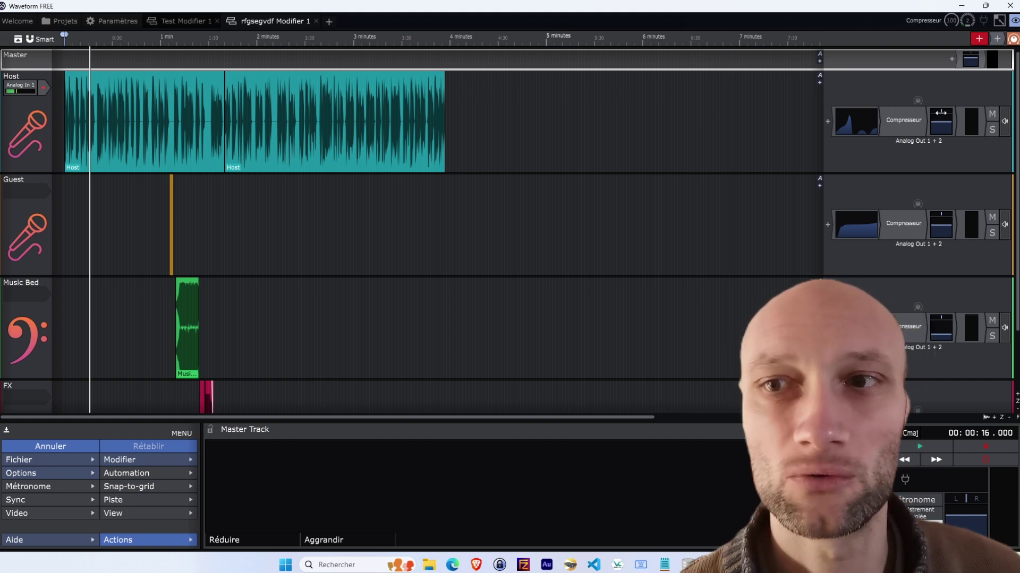
- Review the first Host clip's audio properties and the second Host clip's editing options
{"action": "left_click", "coordinate": [896, 56]}
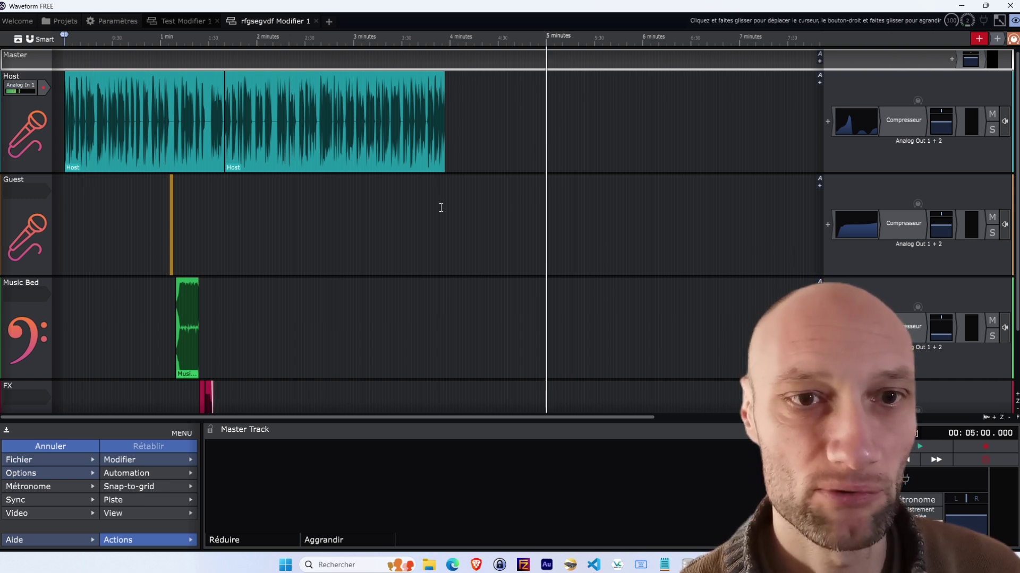
{"action": "left_click", "coordinate": [152, 132]}
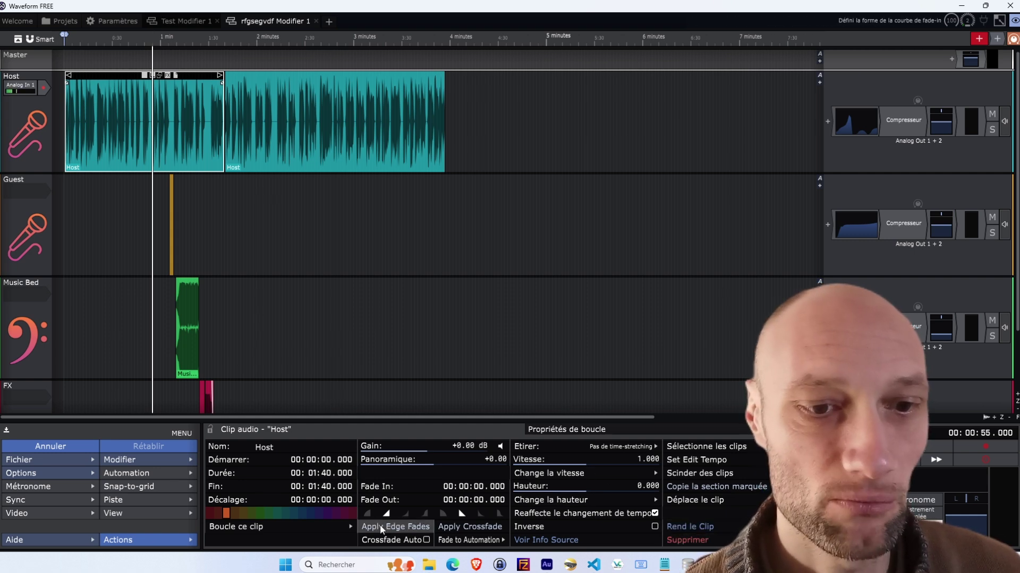
{"action": "right_click", "coordinate": [311, 103]}
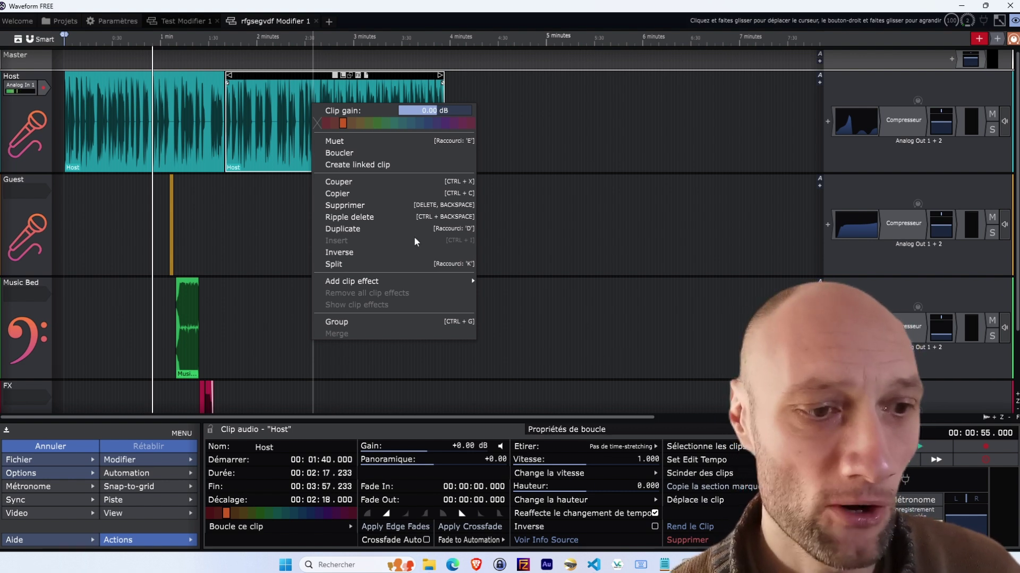
{"action": "left_click", "coordinate": [273, 228]}
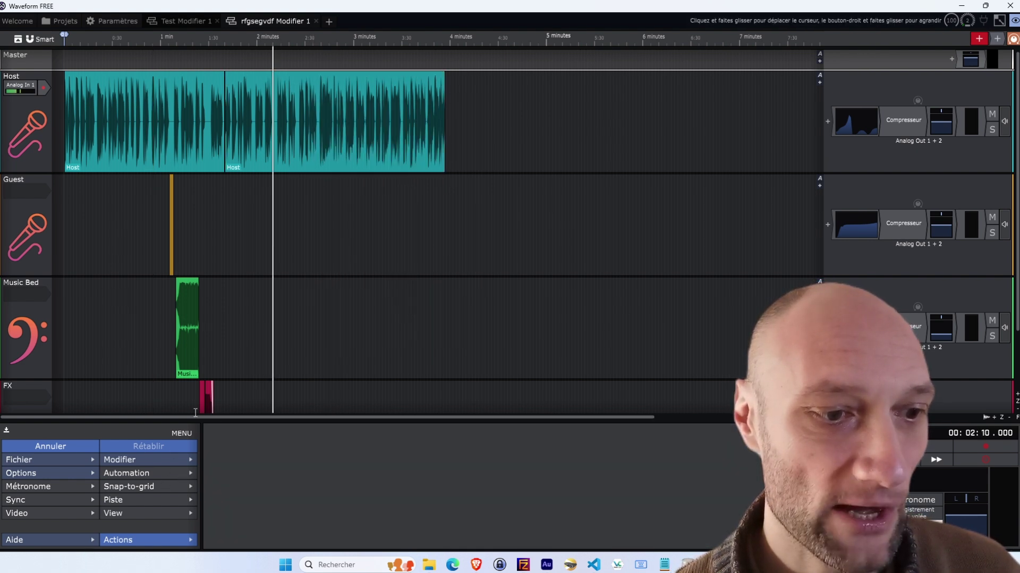
- Look over the file options, closing them with the playhead placed at 6:40 on the empty part of the timeline
{"action": "left_click", "coordinate": [27, 459]}
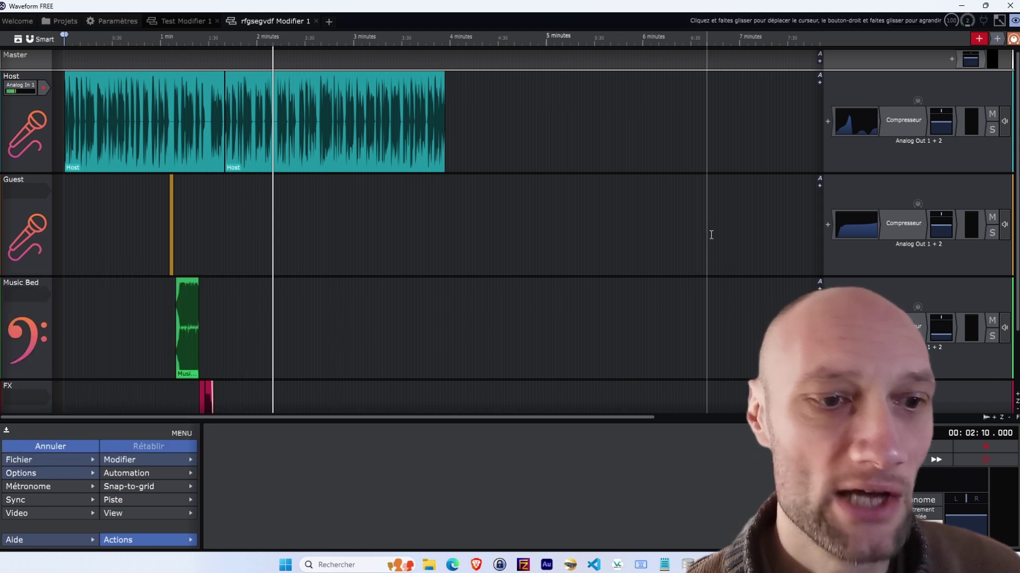
{"action": "left_click", "coordinate": [707, 236]}
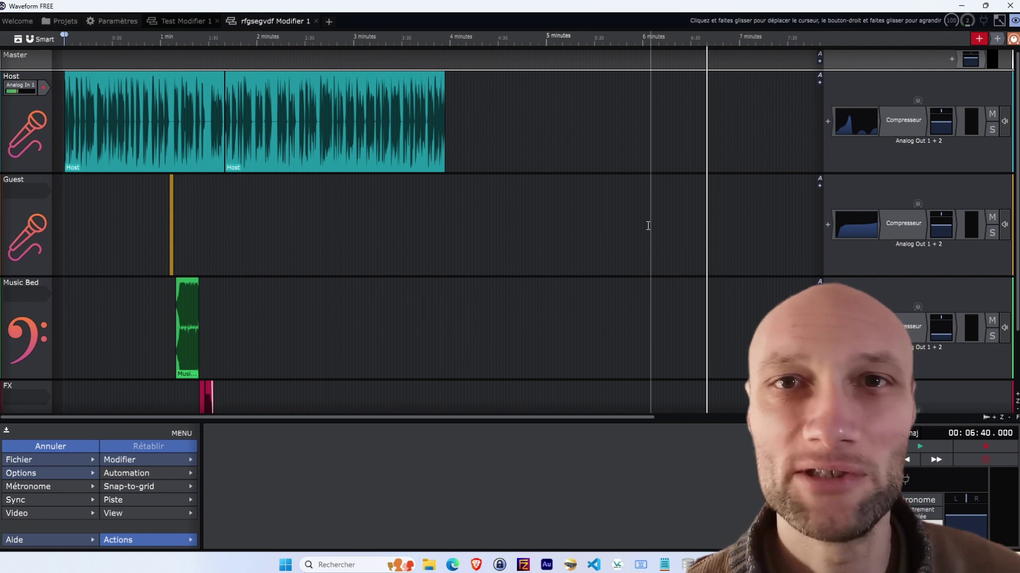